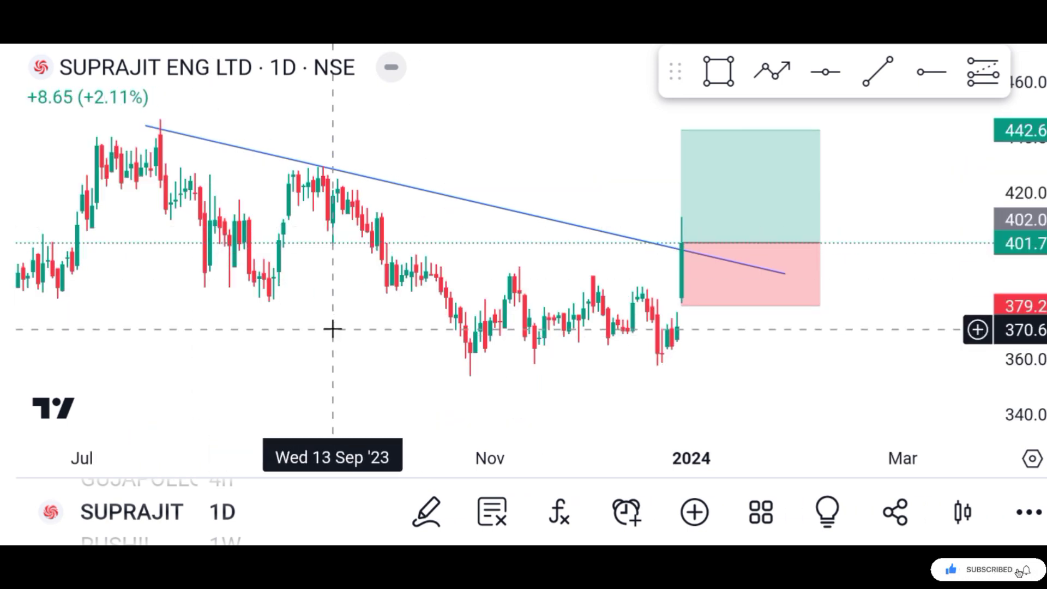
Examine the trendline breakout on the SUPRAJIT daily chart and the long position's target, stop and risk/reward.
{"action": "scroll", "coordinate": [565, 311], "scroll_direction": "up", "scroll_amount": 3}
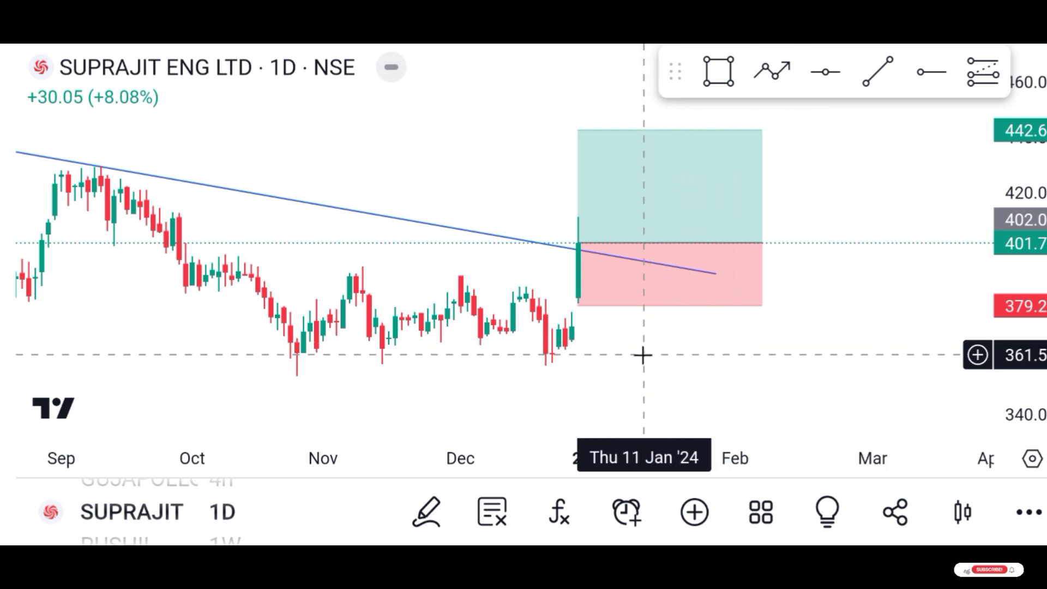
{"action": "scroll", "coordinate": [640, 349], "scroll_direction": "down", "scroll_amount": 1}
{"action": "left_click", "coordinate": [638, 313]}
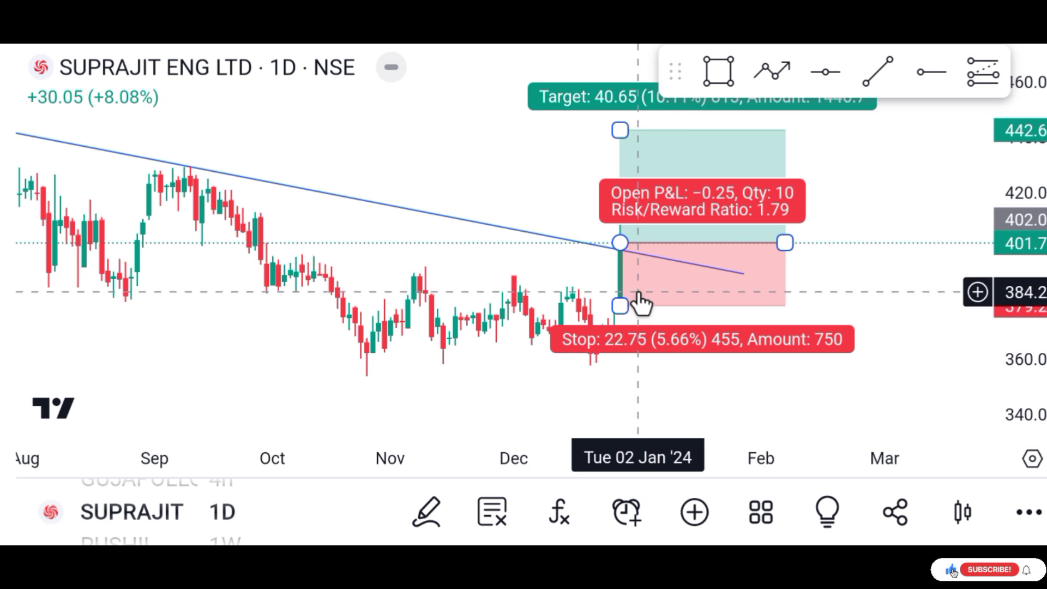
{"action": "left_click", "coordinate": [875, 284]}
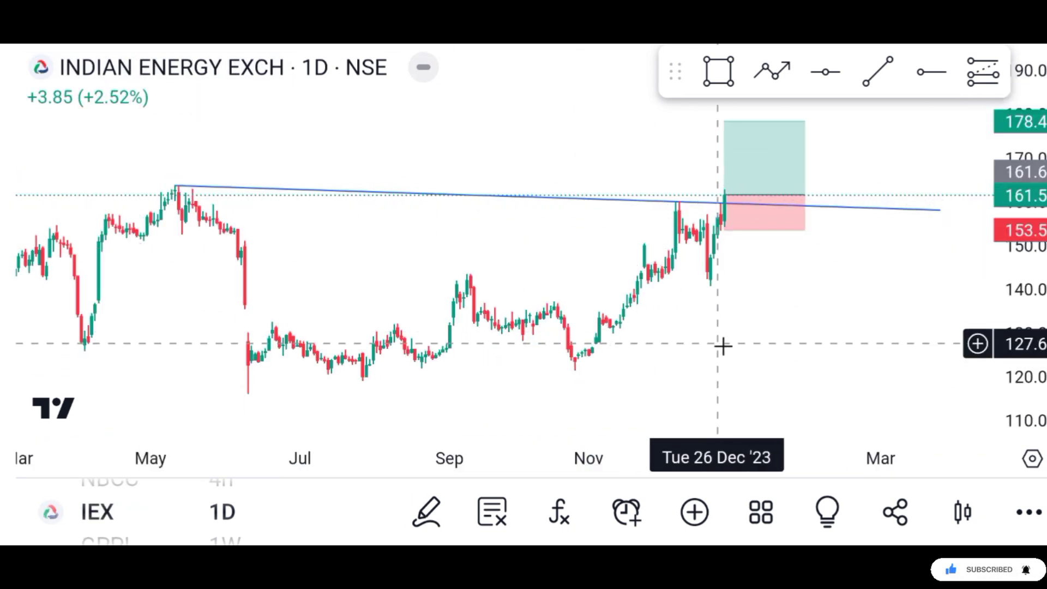
Examine the trendline breakout on the IEX daily chart and inspect the long position's entry, stop and target details.
{"action": "scroll", "coordinate": [722, 344], "scroll_direction": "down", "scroll_amount": 2}
{"action": "scroll", "coordinate": [451, 354], "scroll_direction": "up", "scroll_amount": 2}
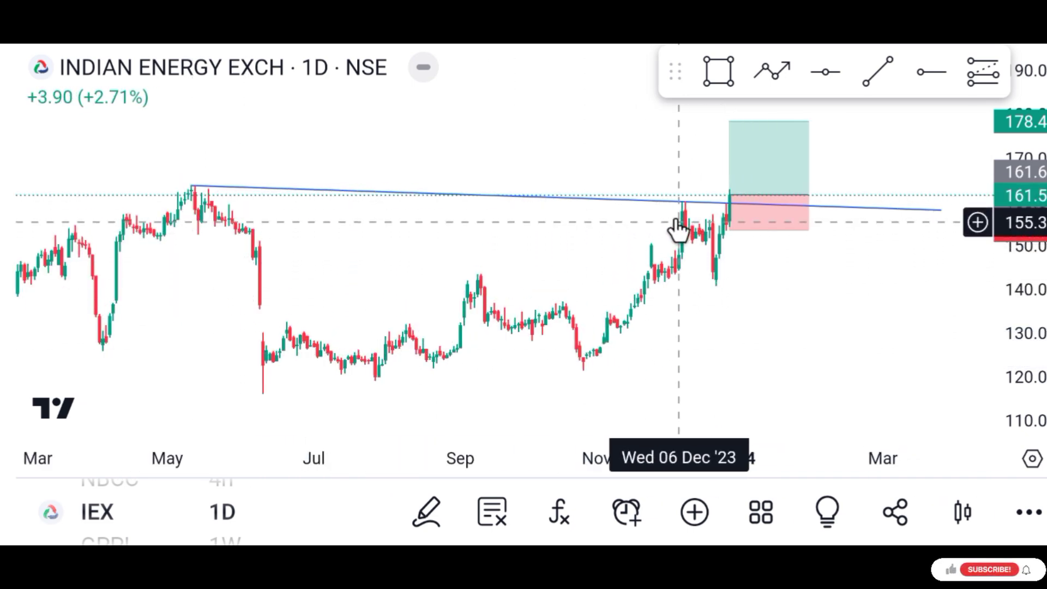
{"action": "scroll", "coordinate": [698, 266], "scroll_direction": "right", "scroll_amount": 5}
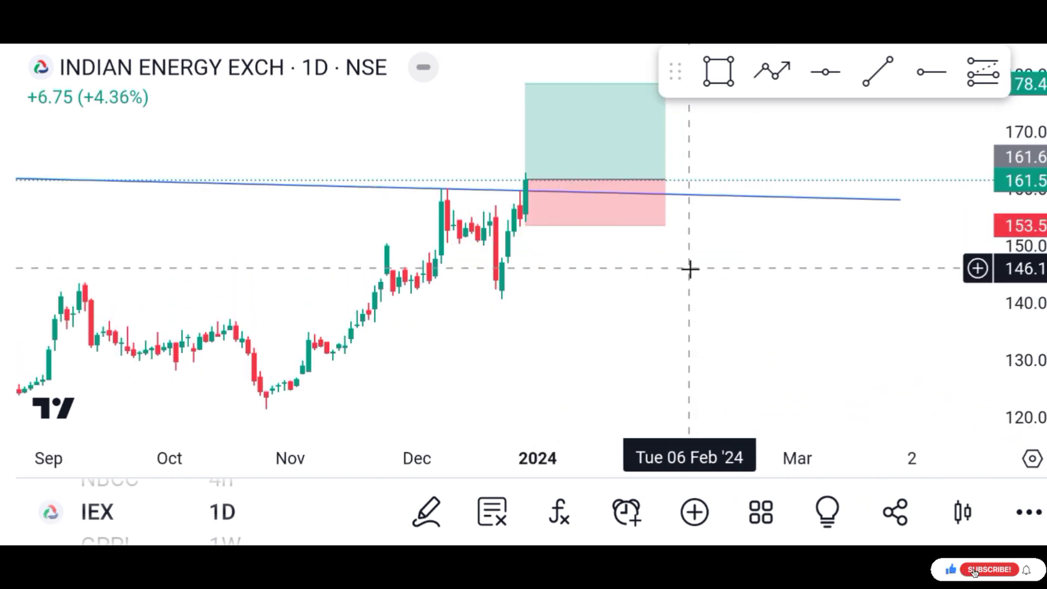
{"action": "left_click_drag", "start_coordinate": [686, 306], "coordinate": [659, 311]}
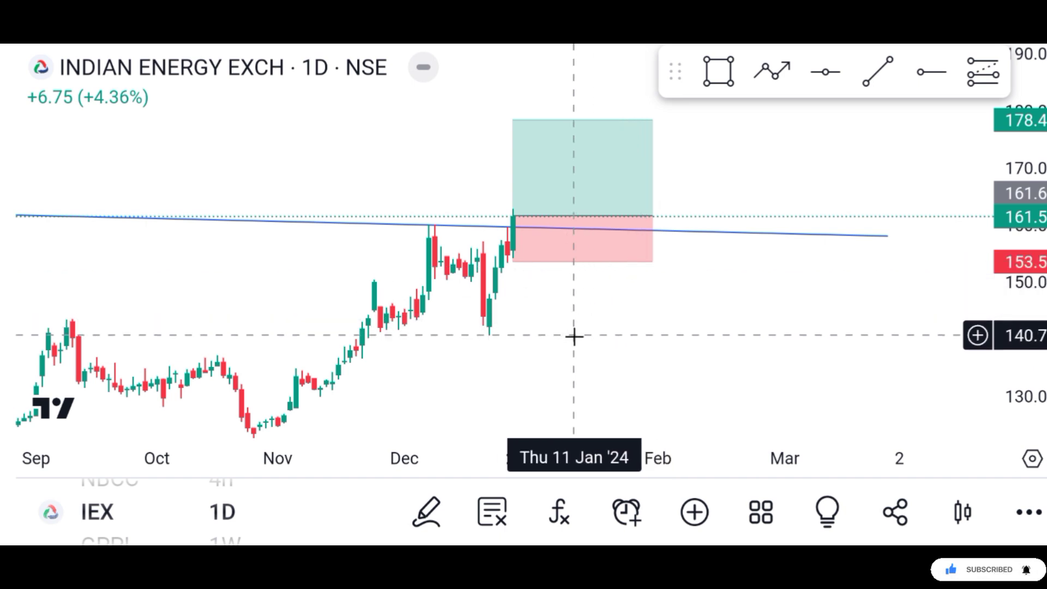
{"action": "left_click_drag", "start_coordinate": [575, 324], "coordinate": [570, 367]}
{"action": "left_click", "coordinate": [534, 286]}
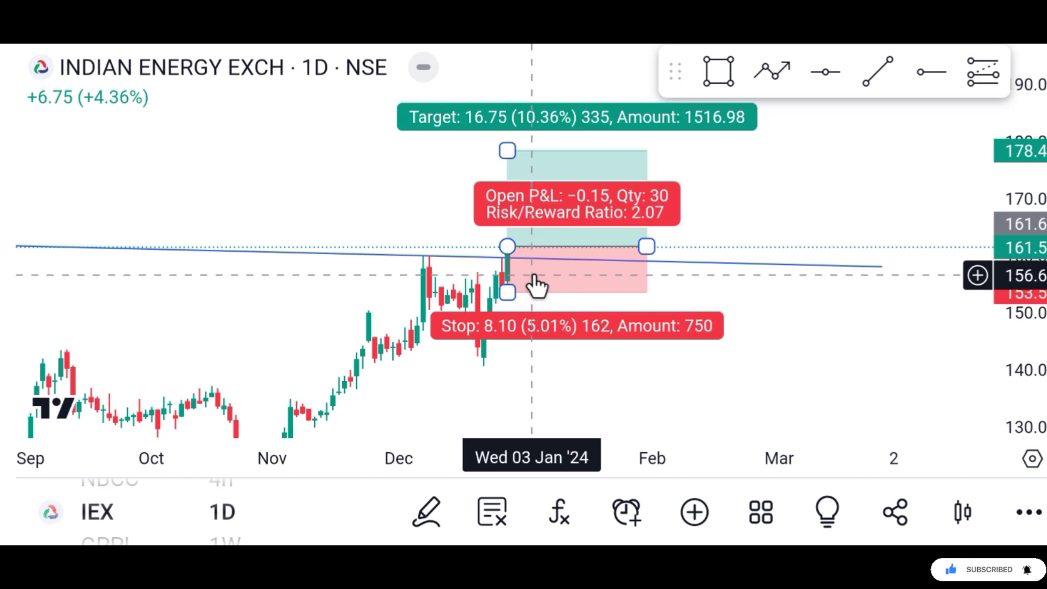
{"action": "left_click", "coordinate": [783, 379]}
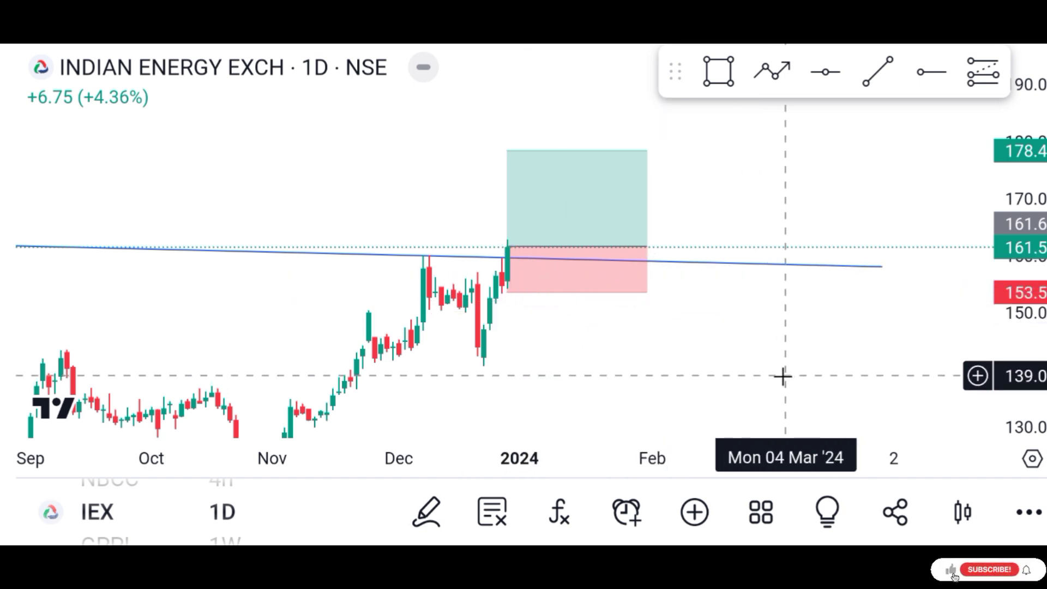
{"action": "left_click", "coordinate": [509, 297]}
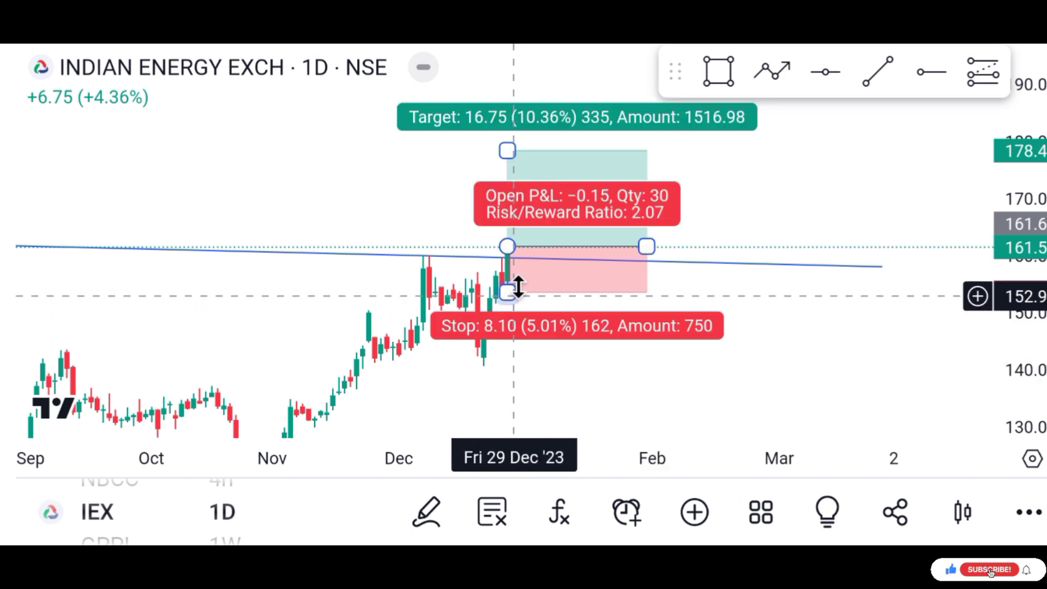
{"action": "left_click", "coordinate": [544, 332]}
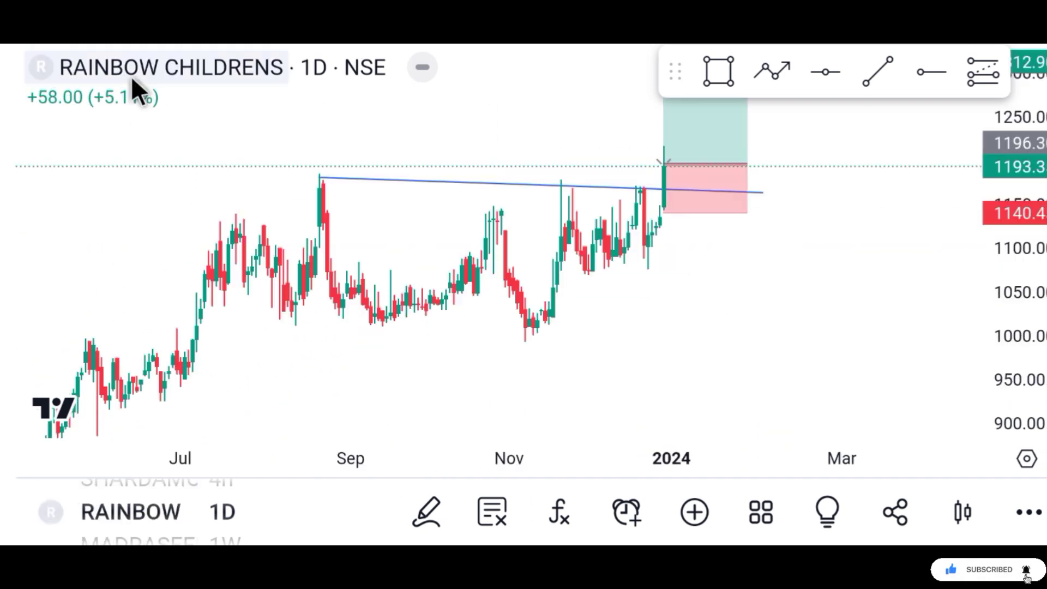
Lower the stop level of the long position on the RAINBOW daily chart to about 1134.4, below the breakout candle.
{"action": "scroll", "coordinate": [679, 365], "scroll_direction": "up", "scroll_amount": 1}
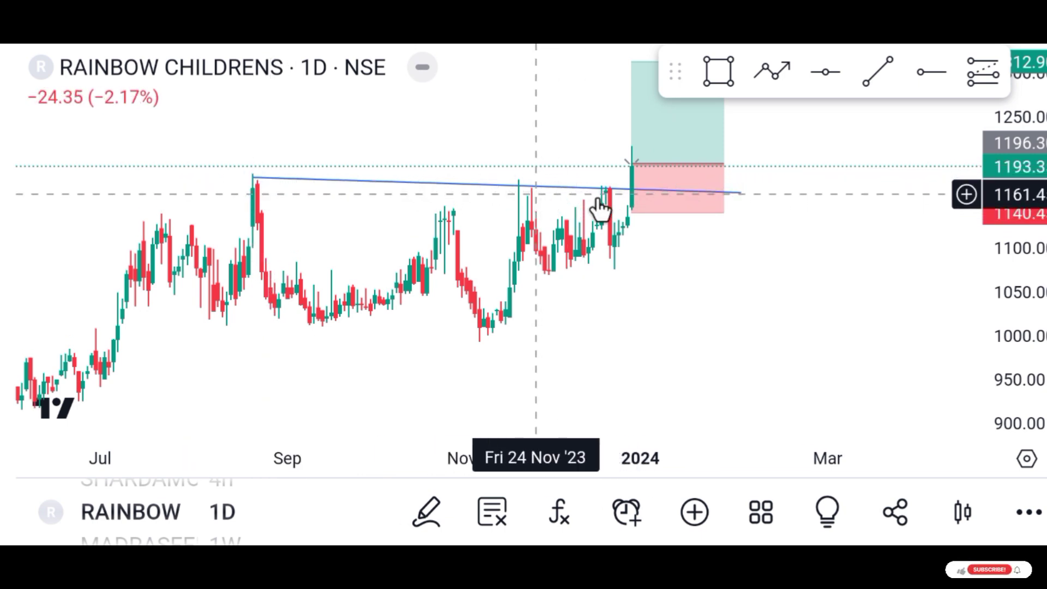
{"action": "scroll", "coordinate": [658, 327], "scroll_direction": "up", "scroll_amount": 2}
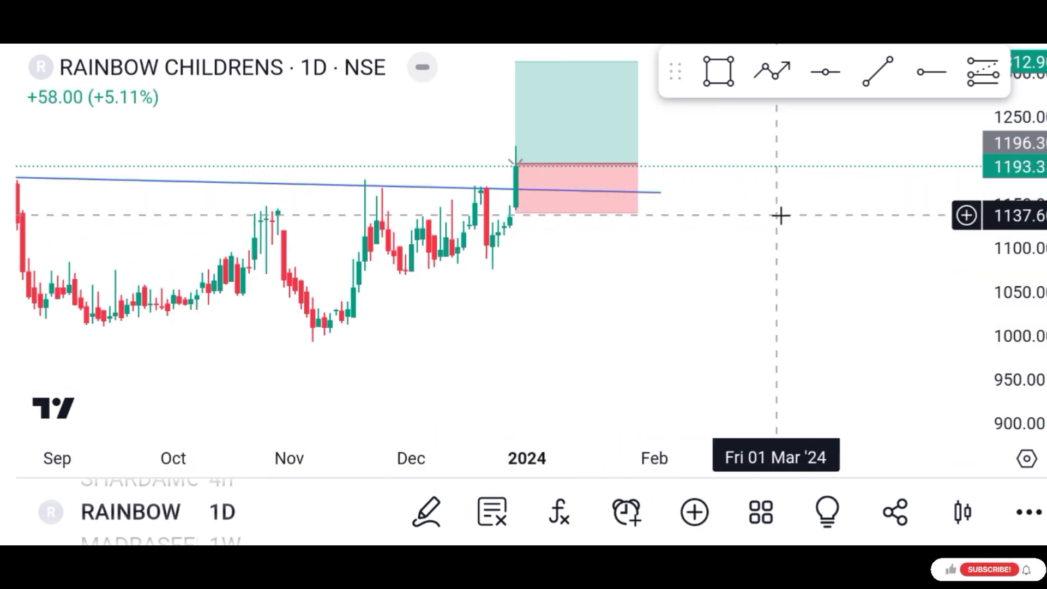
{"action": "left_click_drag", "start_coordinate": [808, 237], "coordinate": [842, 287]}
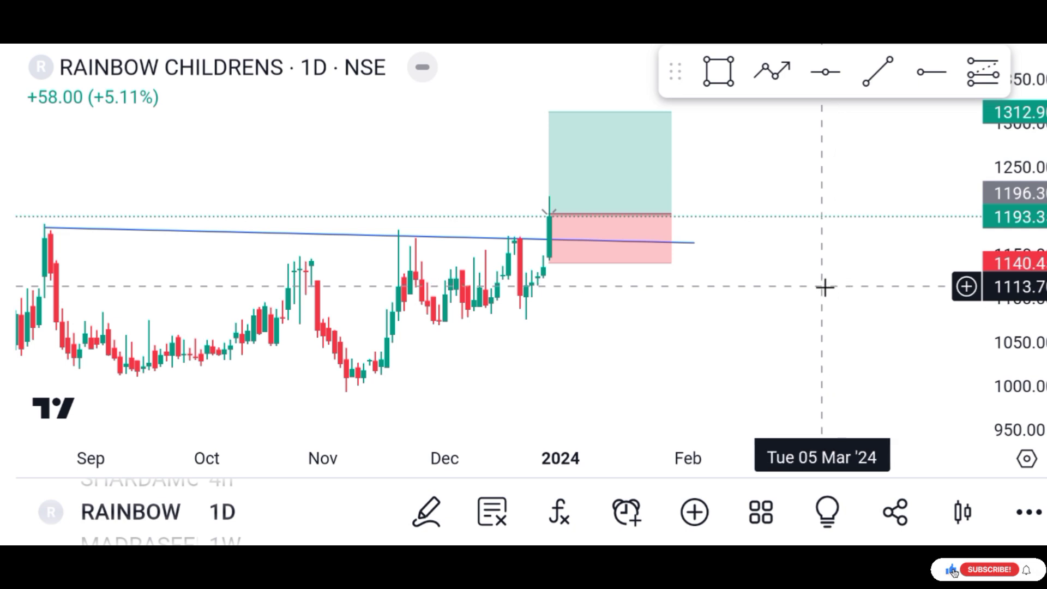
{"action": "left_click", "coordinate": [584, 250]}
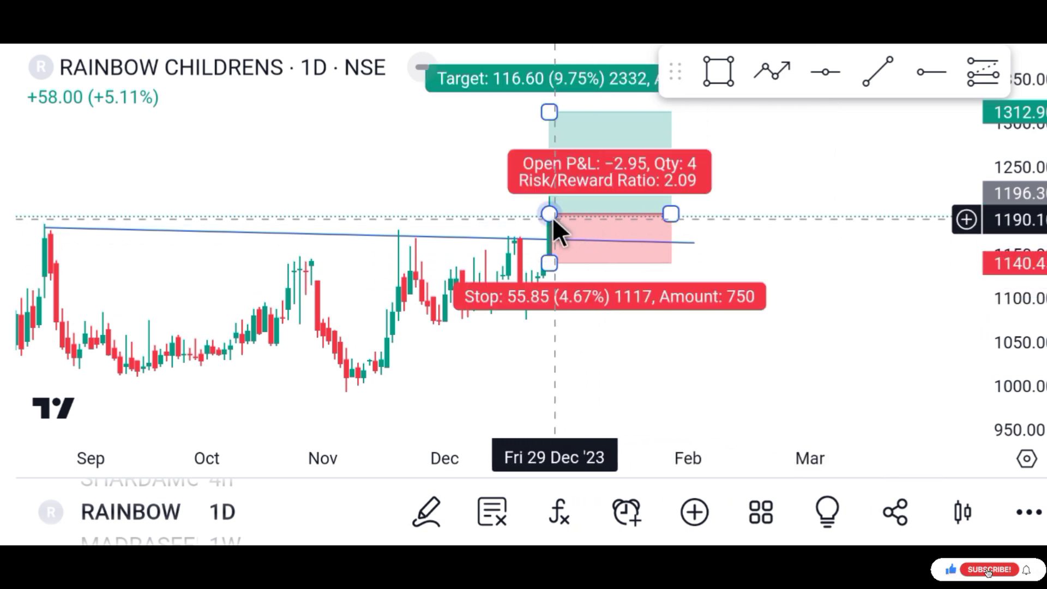
{"action": "mouse_move", "coordinate": [570, 264]}
{"action": "left_mouse_down"}
{"action": "mouse_move", "coordinate": [582, 271]}
{"action": "mouse_move", "coordinate": [561, 264]}
{"action": "left_mouse_up"}
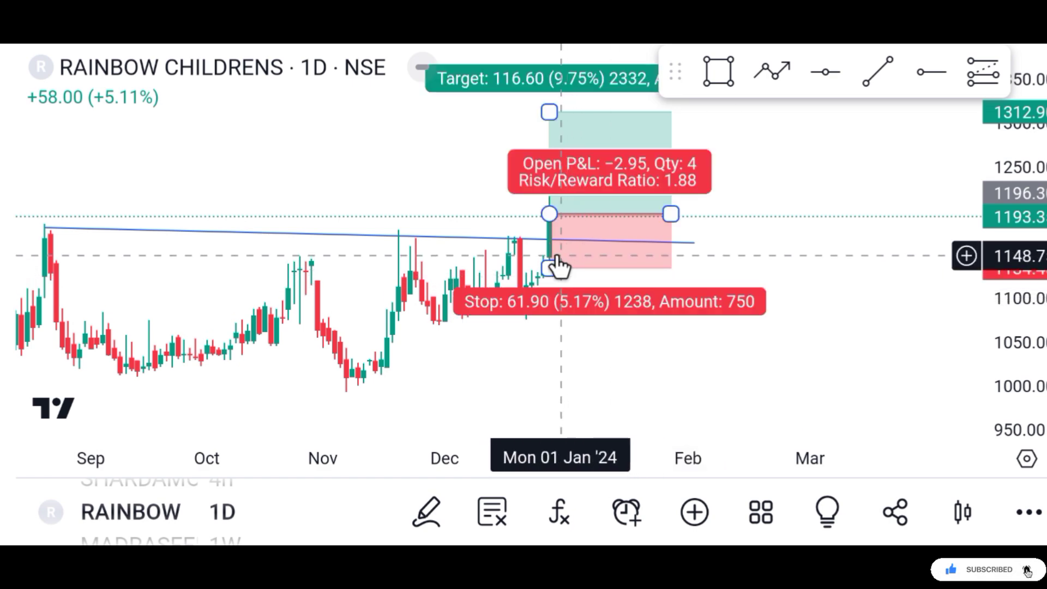
{"action": "left_click", "coordinate": [769, 265]}
Examine the RAINBOW long position's stop level against the low of the breakout candle.
{"action": "left_click_drag", "start_coordinate": [788, 257], "coordinate": [779, 289]}
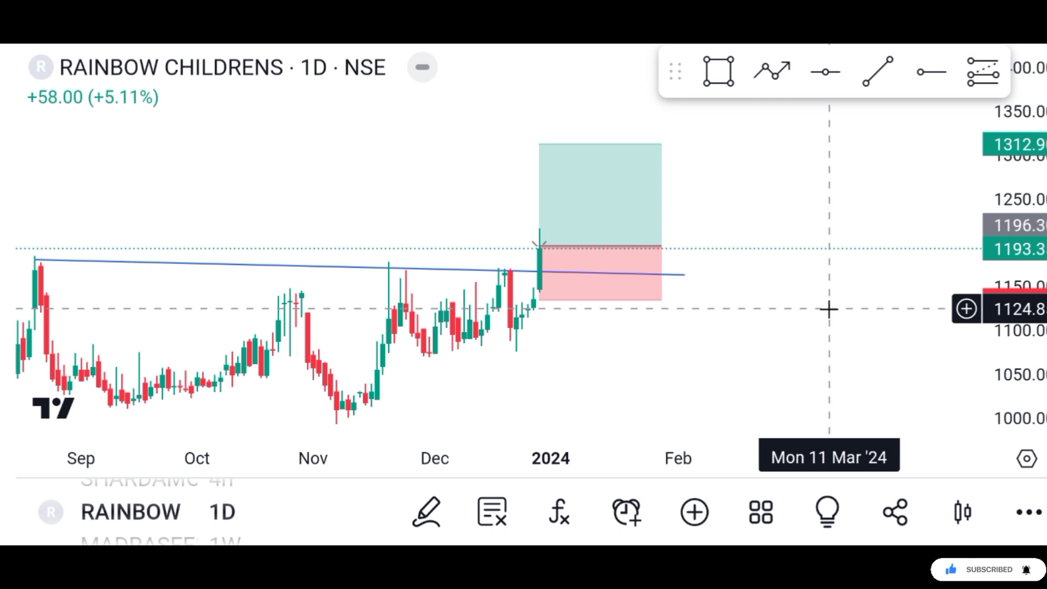
{"action": "left_click", "coordinate": [544, 292]}
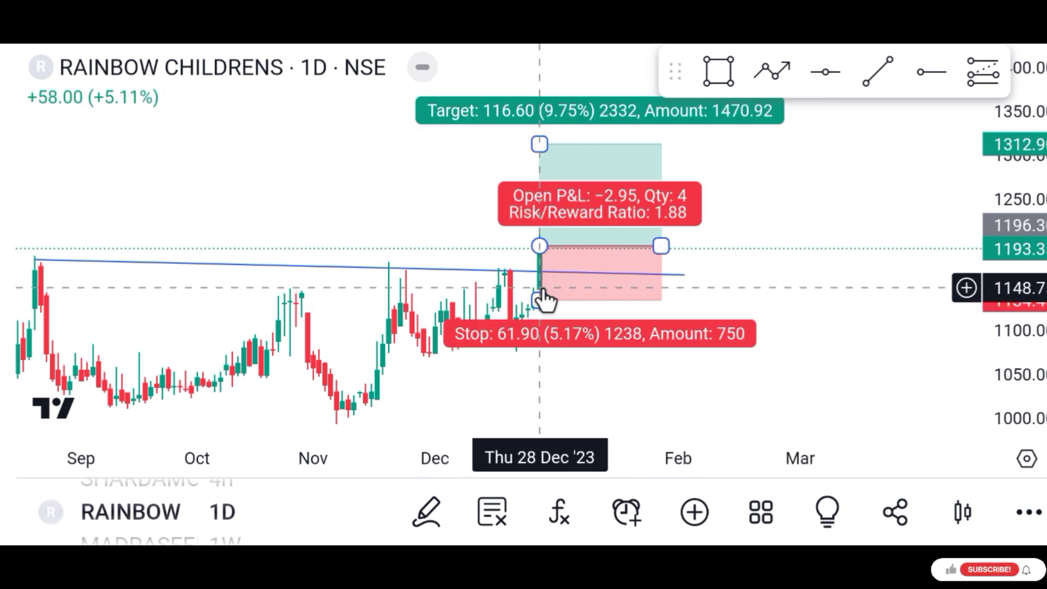
{"action": "left_click", "coordinate": [640, 313]}
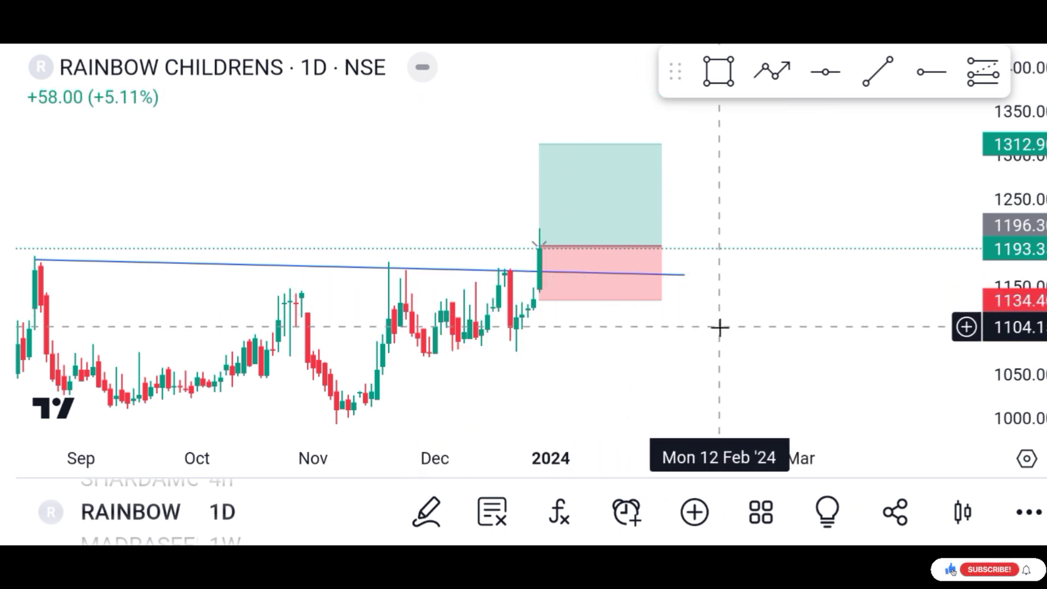
{"action": "left_click", "coordinate": [563, 297]}
{"action": "left_click", "coordinate": [777, 298]}
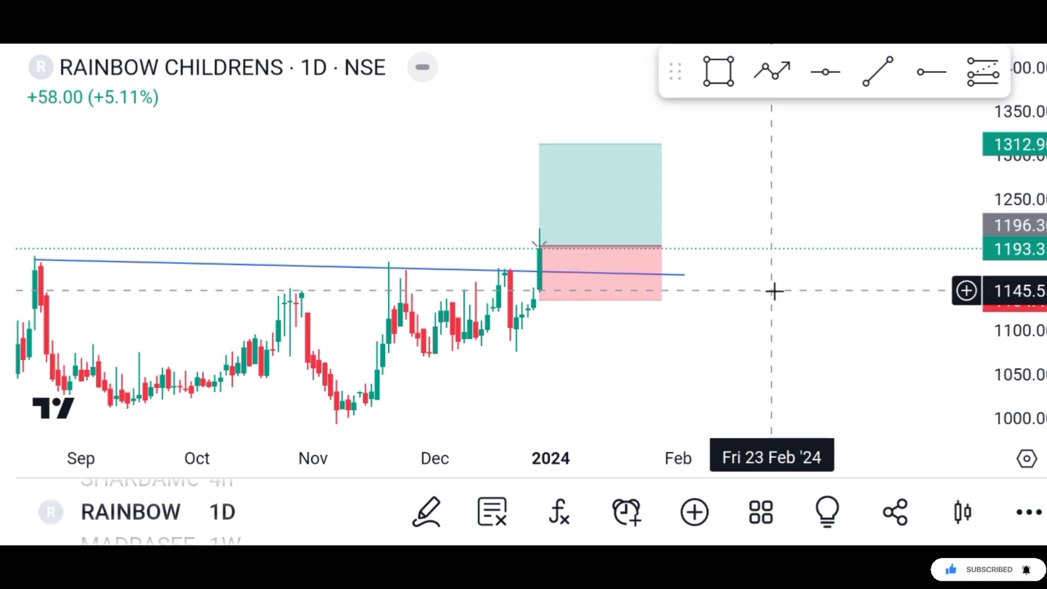
{"action": "left_click", "coordinate": [595, 297]}
{"action": "left_click", "coordinate": [561, 303]}
{"action": "left_click", "coordinate": [540, 290]}
{"action": "left_click", "coordinate": [533, 300]}
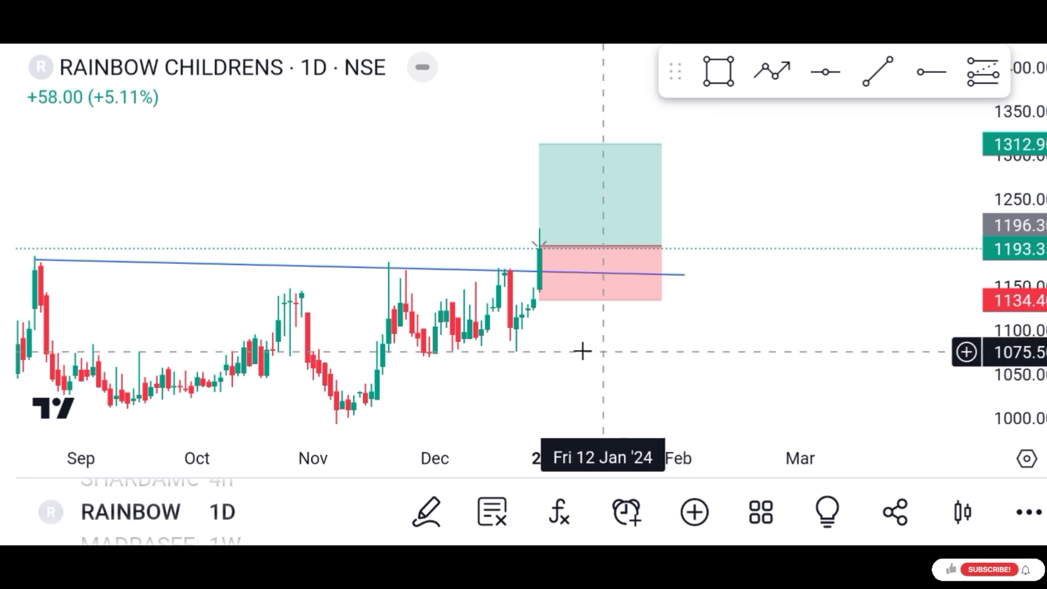
{"action": "left_click", "coordinate": [546, 299]}
{"action": "left_click", "coordinate": [552, 312]}
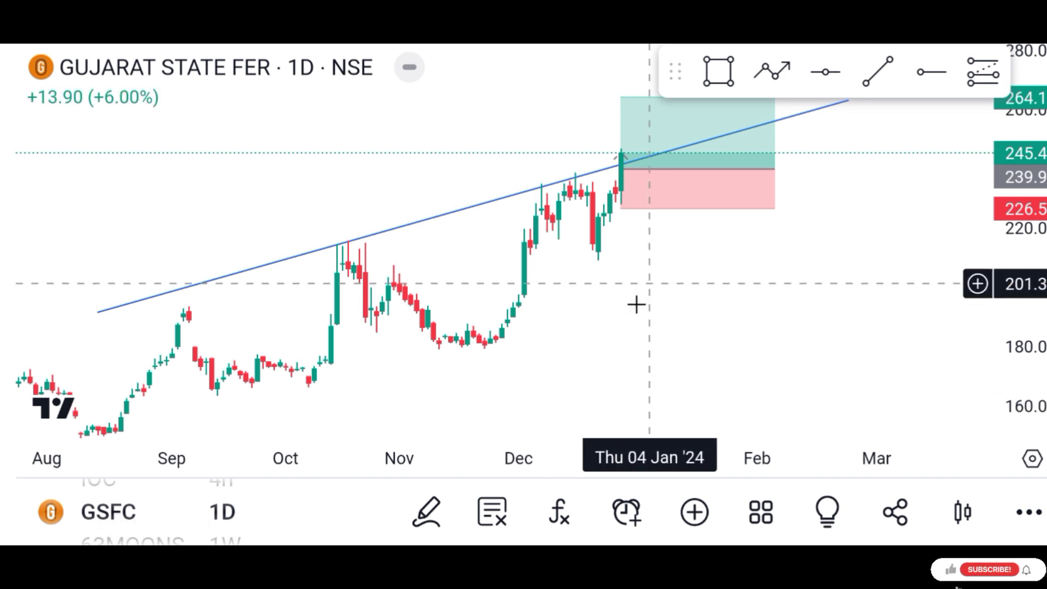
Examine the rising-trendline breakout on the GSFC daily chart and inspect the long position's risk/reward details.
{"action": "left_click_drag", "start_coordinate": [736, 326], "coordinate": [647, 357]}
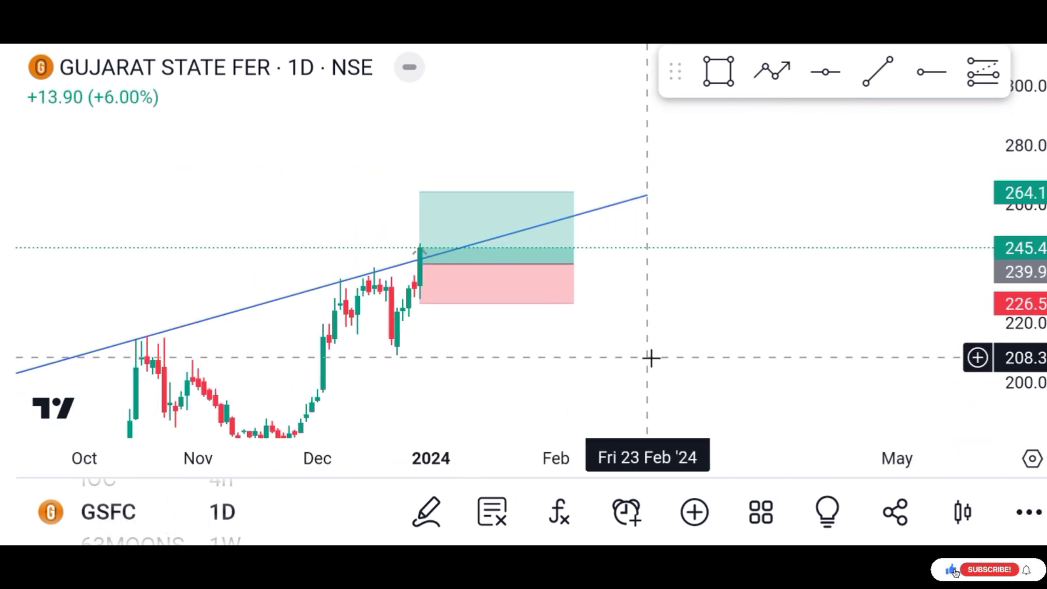
{"action": "left_click_drag", "start_coordinate": [756, 318], "coordinate": [864, 255]}
{"action": "scroll", "coordinate": [649, 336], "scroll_direction": "up", "scroll_amount": 4}
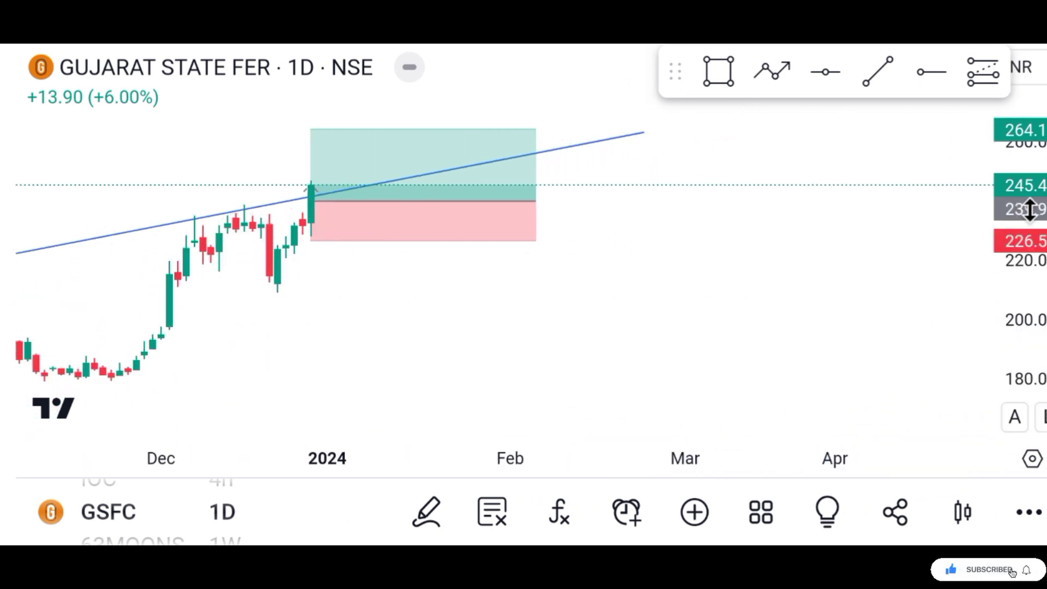
{"action": "left_click_drag", "start_coordinate": [1028, 209], "coordinate": [1027, 229]}
{"action": "scroll", "coordinate": [500, 343], "scroll_direction": "up", "scroll_amount": 2}
{"action": "left_click_drag", "start_coordinate": [423, 331], "coordinate": [806, 350]}
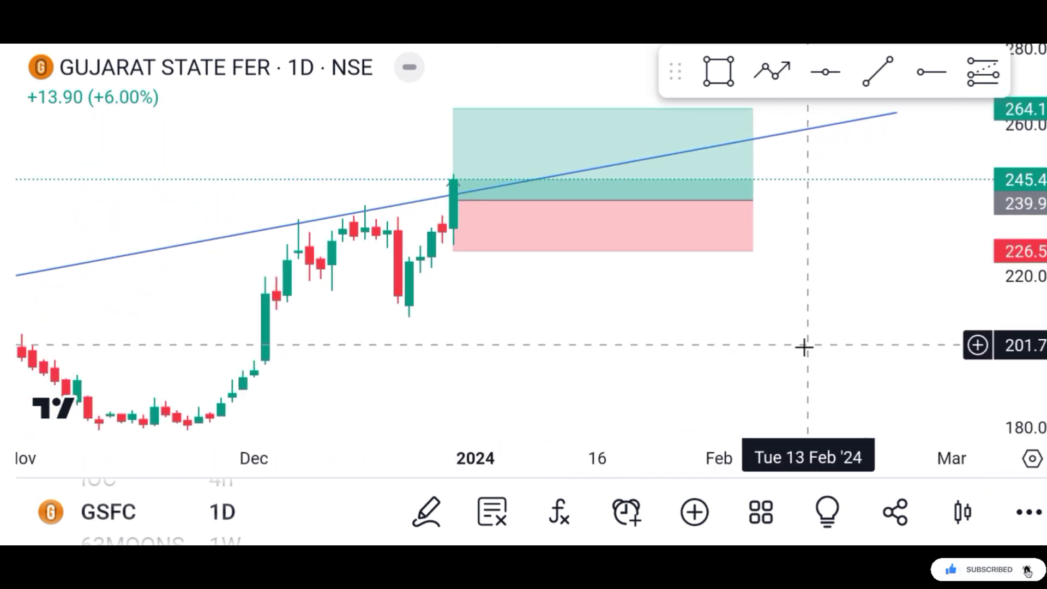
{"action": "left_click", "coordinate": [504, 248]}
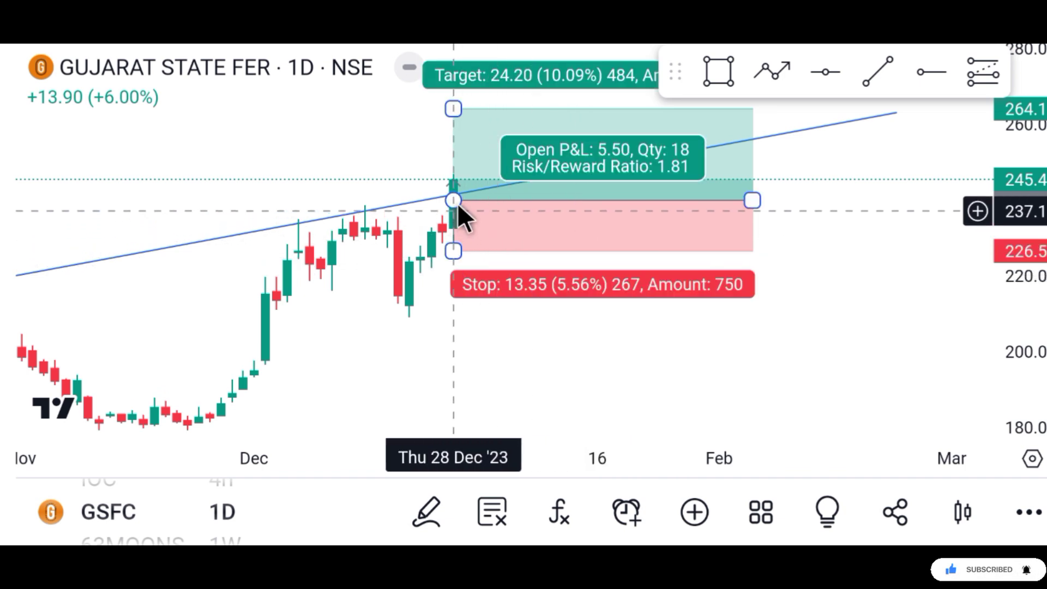
{"action": "left_click", "coordinate": [556, 322]}
Compare the GSFC long position's entry and stop levels with the body and low of the breakout candle.
{"action": "left_click_drag", "start_coordinate": [1031, 223], "coordinate": [1031, 207]}
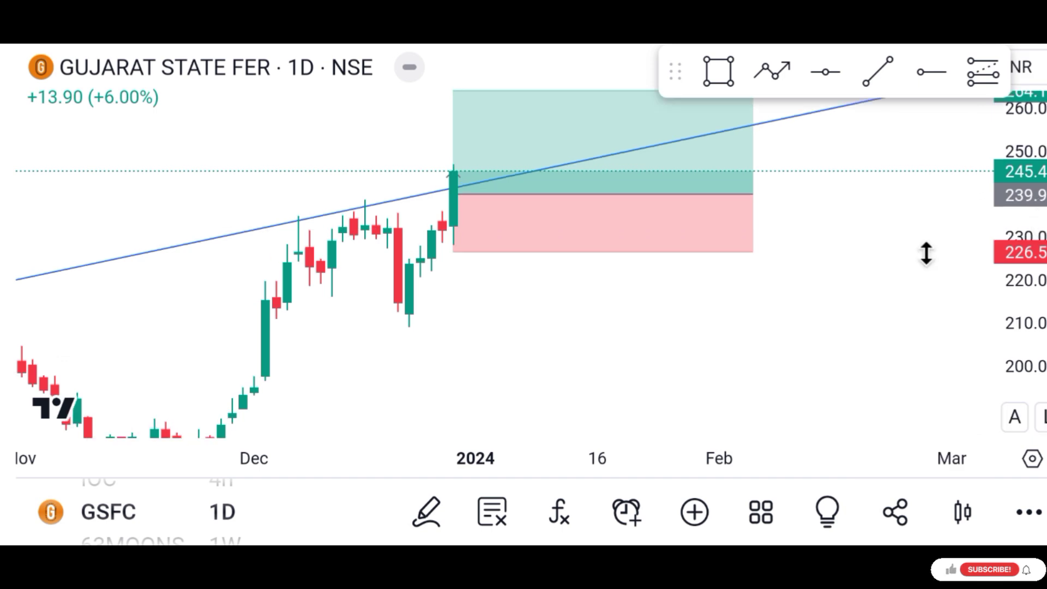
{"action": "left_click", "coordinate": [461, 205]}
{"action": "left_click", "coordinate": [440, 199]}
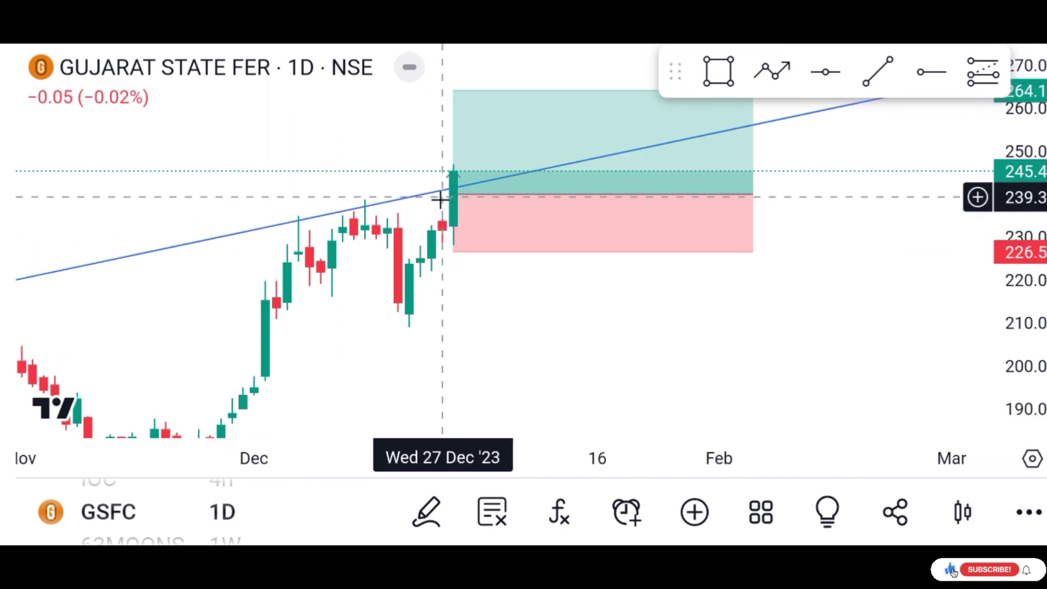
{"action": "left_click", "coordinate": [453, 250]}
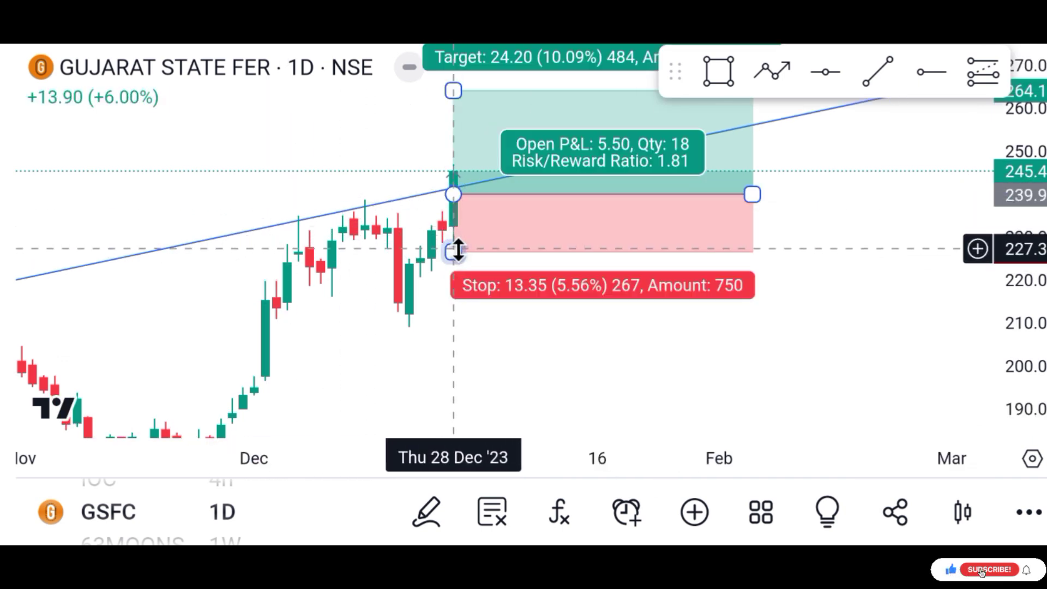
{"action": "left_click", "coordinate": [444, 182]}
{"action": "left_click", "coordinate": [458, 191]}
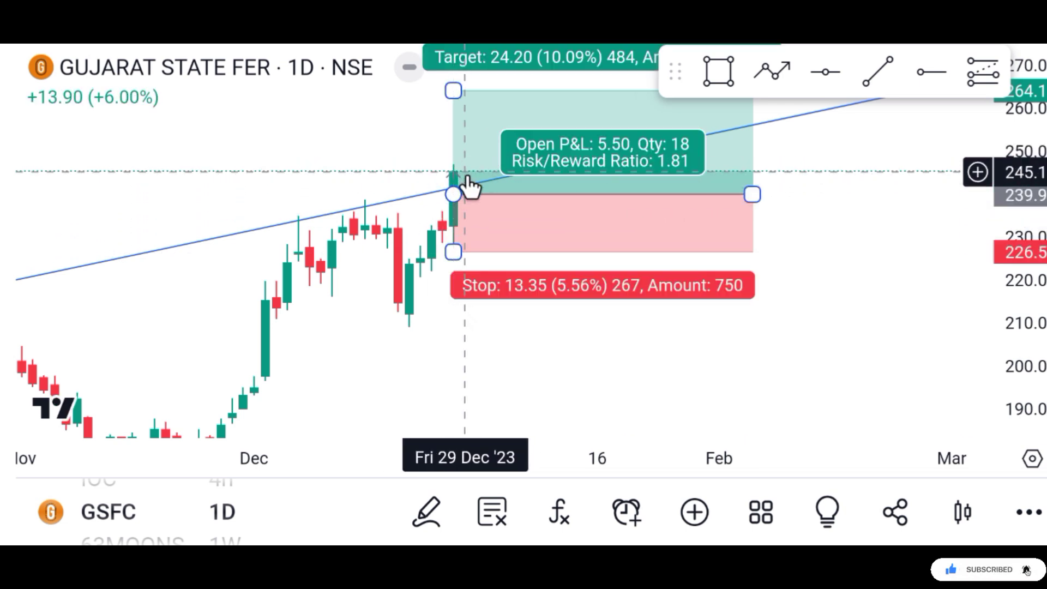
{"action": "left_click", "coordinate": [516, 294]}
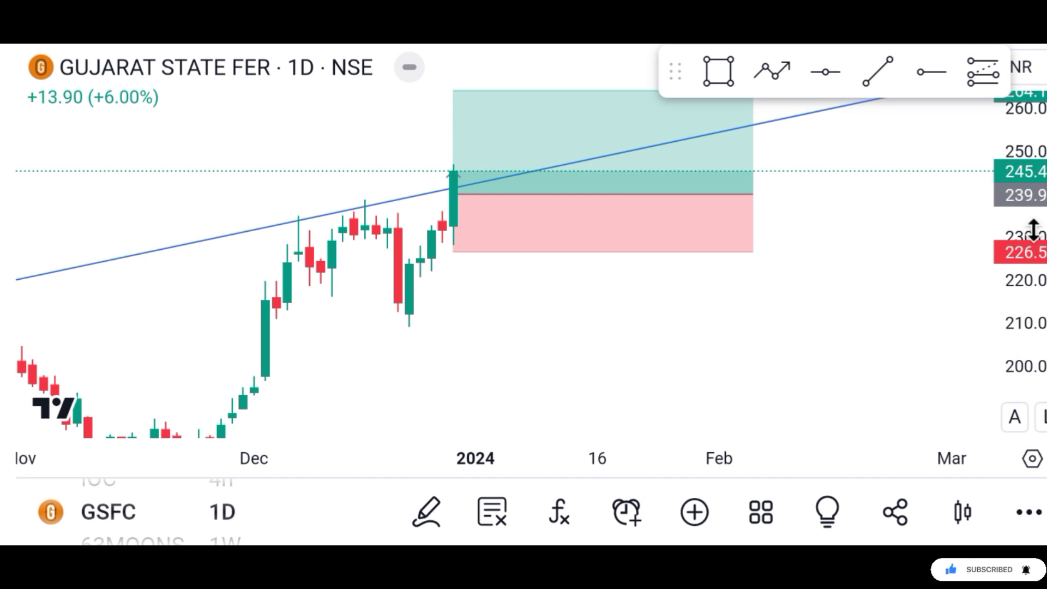
{"action": "left_click", "coordinate": [459, 245]}
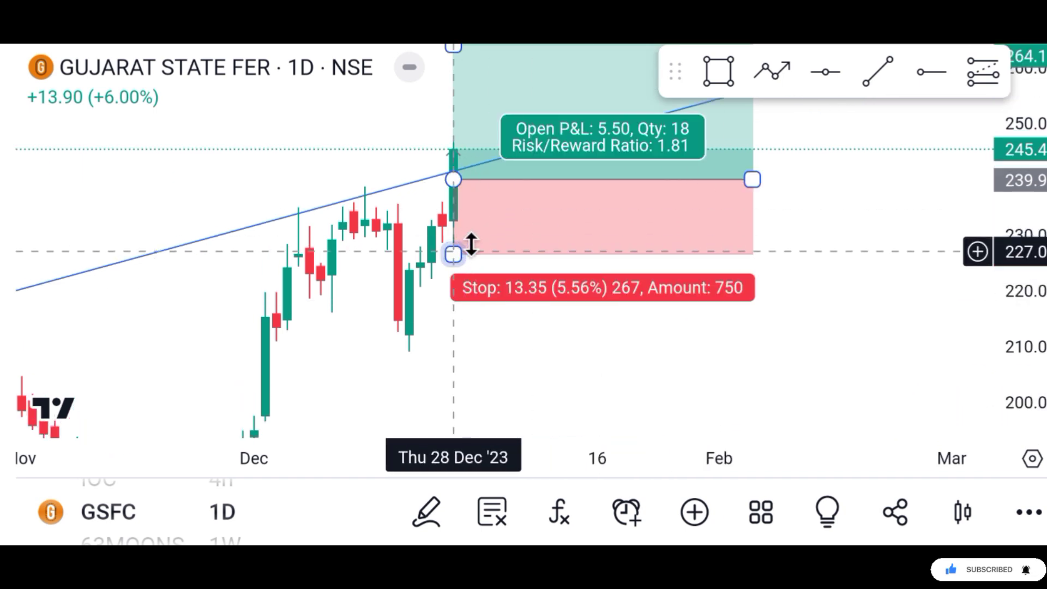
{"action": "left_click", "coordinate": [502, 330]}
Inspect the GSFC breakout candle's close relative to the trendline and the long position's entry level.
{"action": "scroll", "coordinate": [507, 332], "scroll_direction": "up", "scroll_amount": 2}
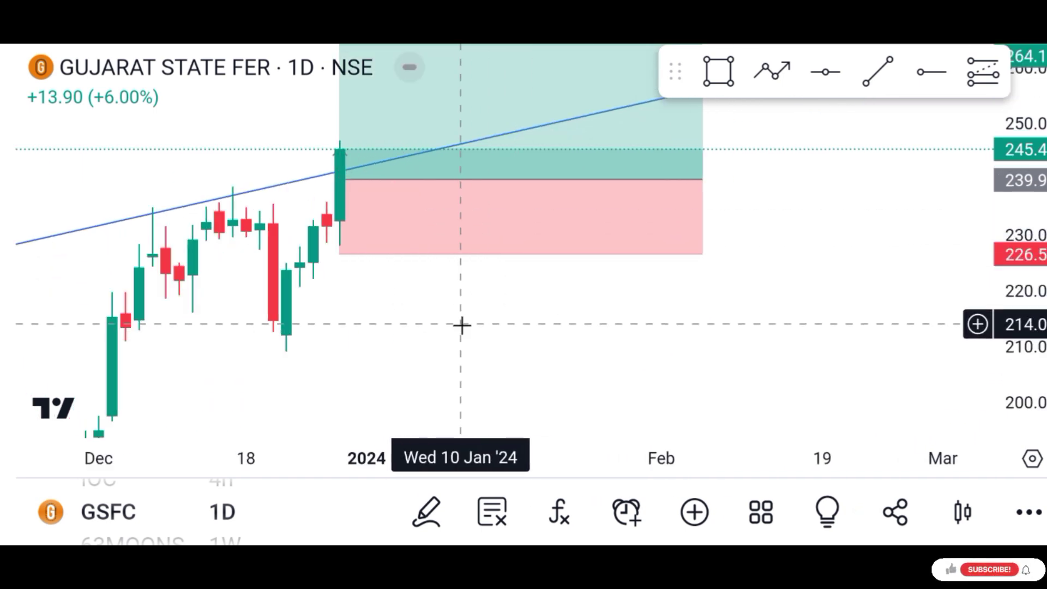
{"action": "left_click_drag", "start_coordinate": [461, 326], "coordinate": [530, 343]}
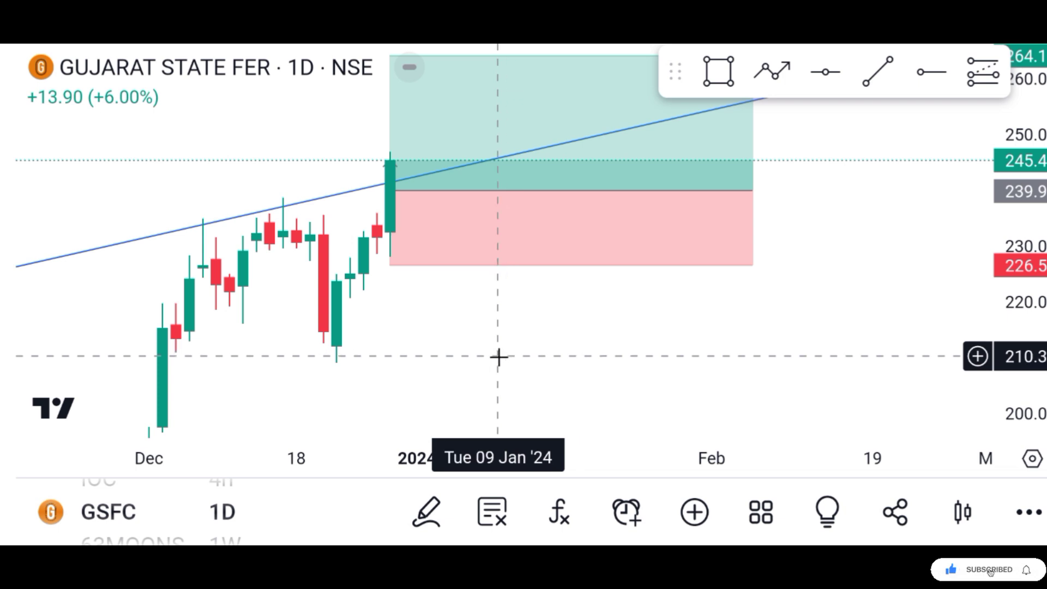
{"action": "left_click", "coordinate": [403, 178]}
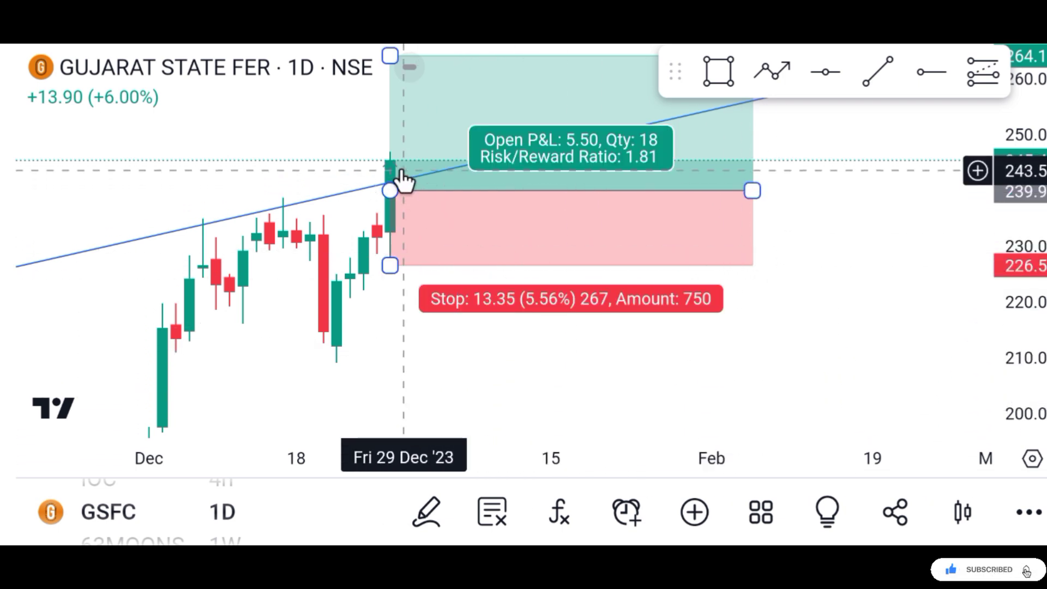
{"action": "left_click_drag", "start_coordinate": [295, 147], "coordinate": [280, 197]}
{"action": "left_click", "coordinate": [361, 214]}
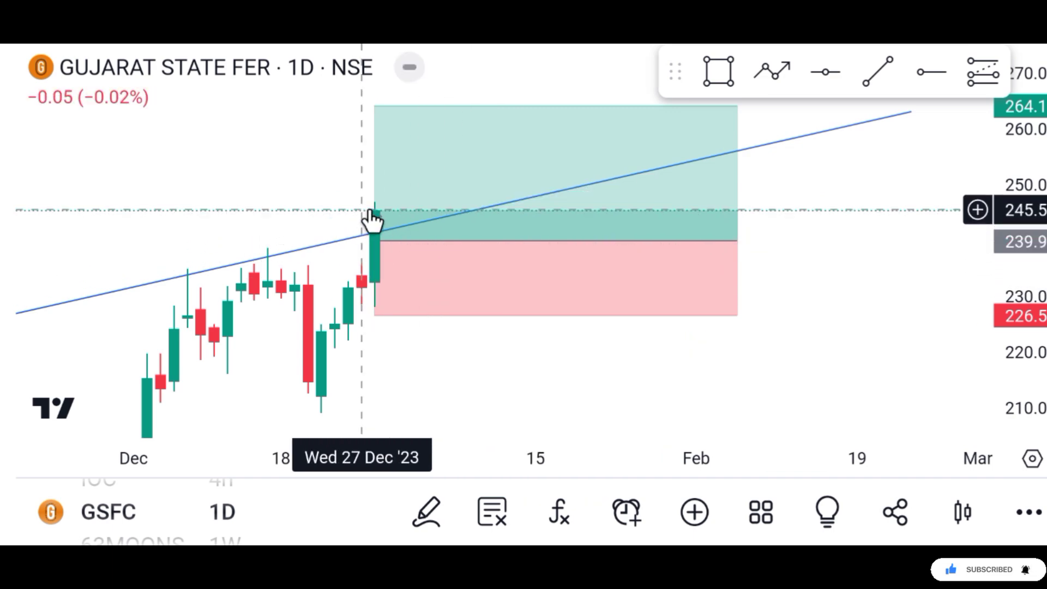
Inspect the GSFC long position's target, stop and risk/reward details against the breakout candle and the rising trendline.
{"action": "left_click", "coordinate": [385, 221]}
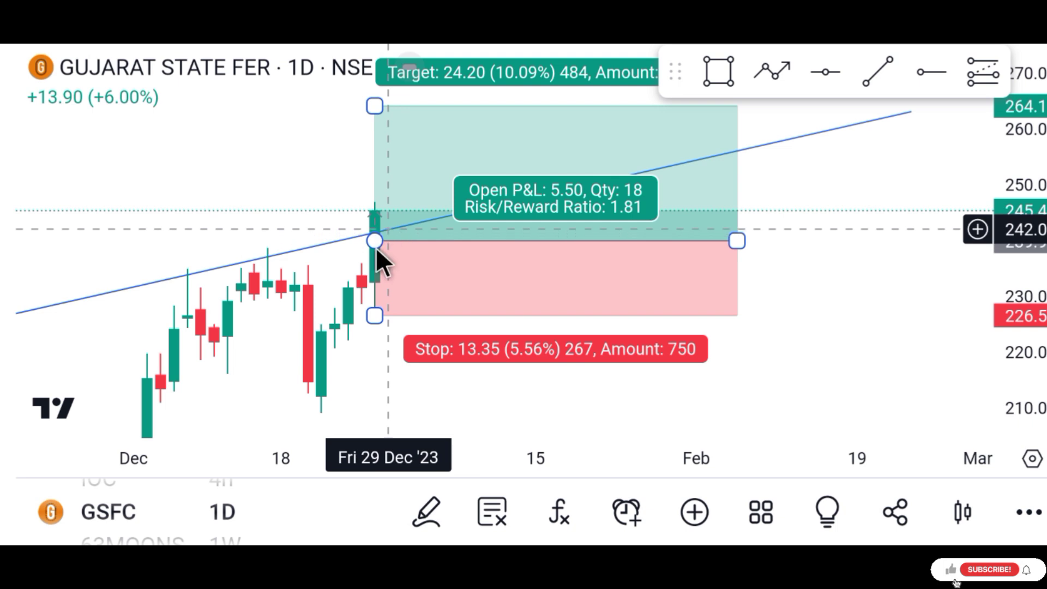
{"action": "left_click", "coordinate": [201, 271]}
{"action": "left_click", "coordinate": [409, 247]}
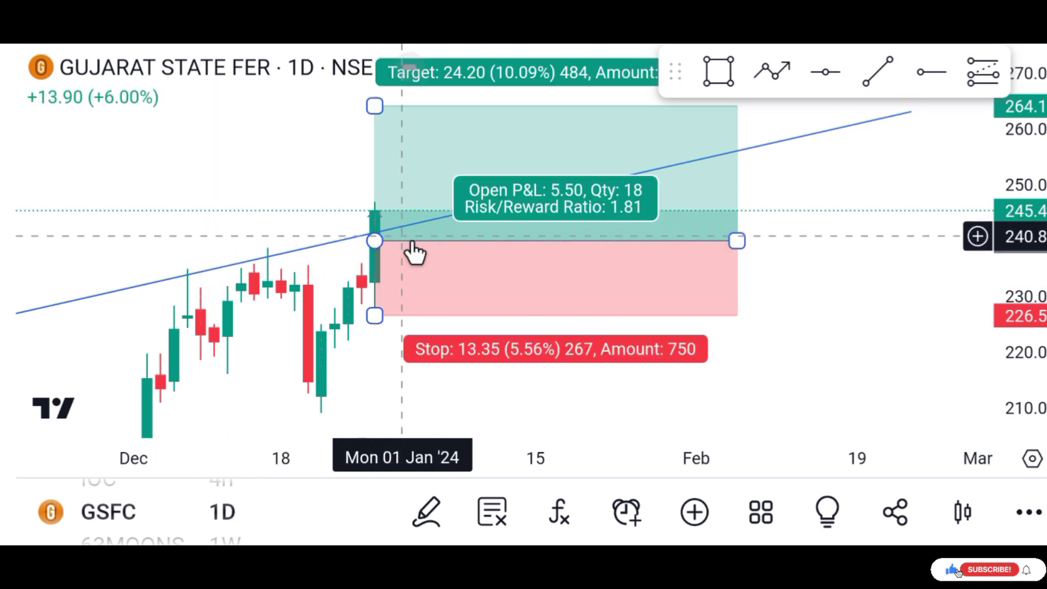
{"action": "left_click", "coordinate": [383, 326]}
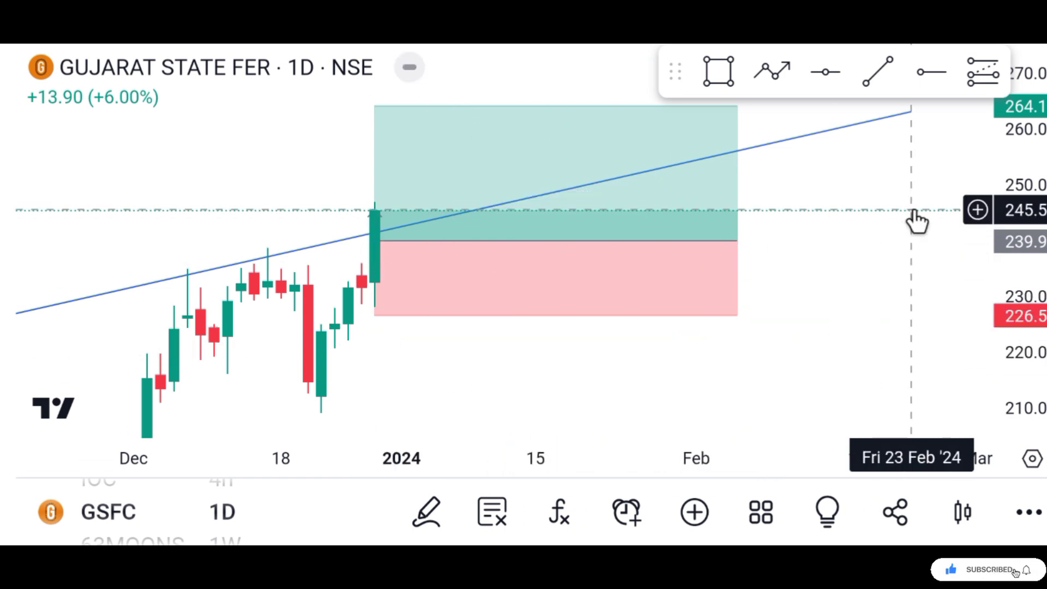
{"action": "left_click_drag", "start_coordinate": [1037, 223], "coordinate": [1036, 262]}
{"action": "scroll", "coordinate": [582, 382], "scroll_direction": "down", "scroll_amount": 3}
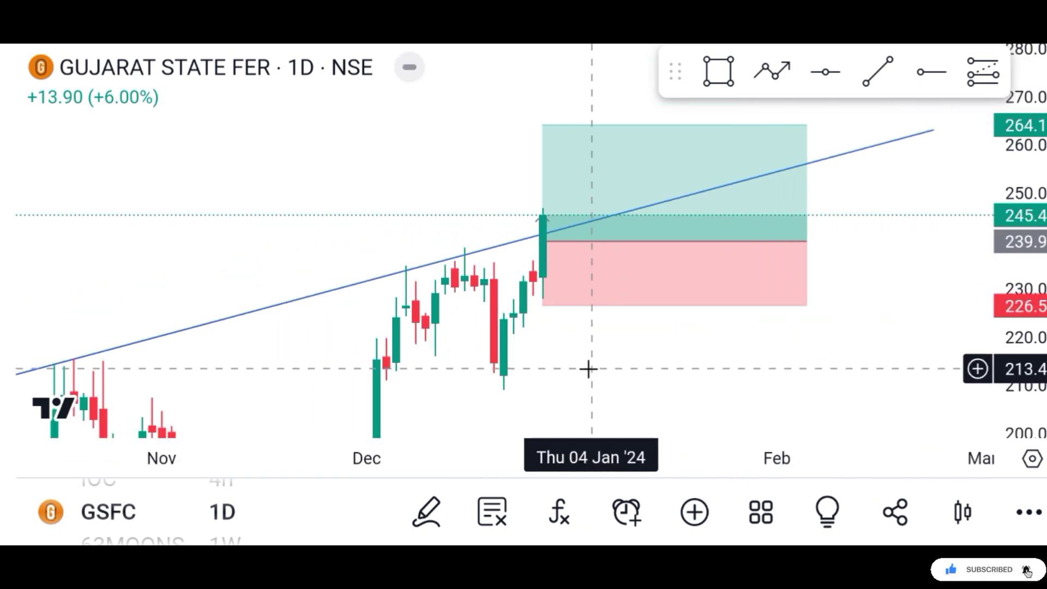
{"action": "left_click_drag", "start_coordinate": [608, 362], "coordinate": [566, 321]}
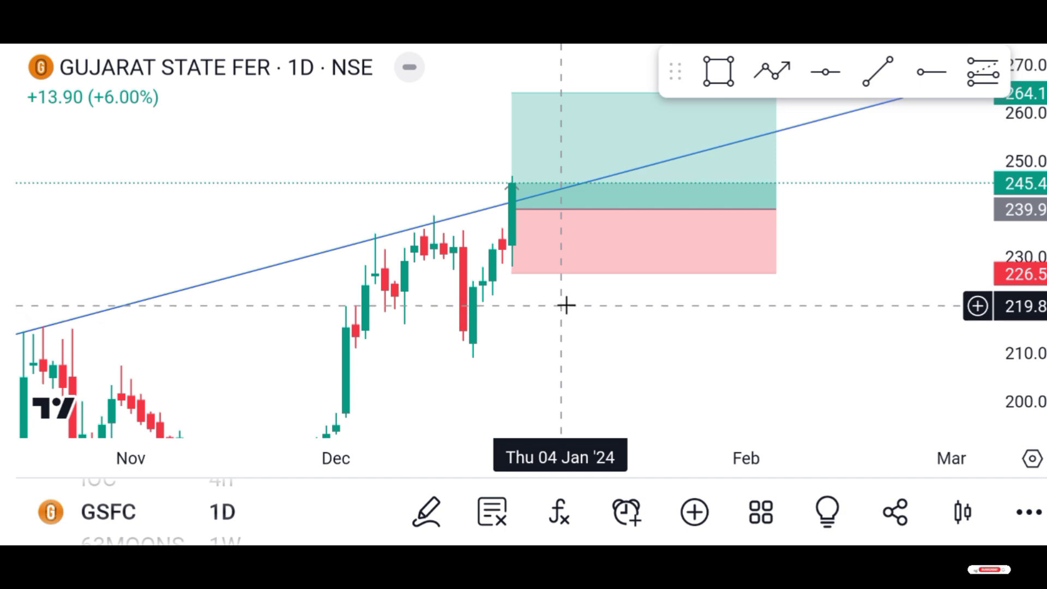
{"action": "left_click_drag", "start_coordinate": [565, 304], "coordinate": [503, 358]}
{"action": "left_click", "coordinate": [484, 250]}
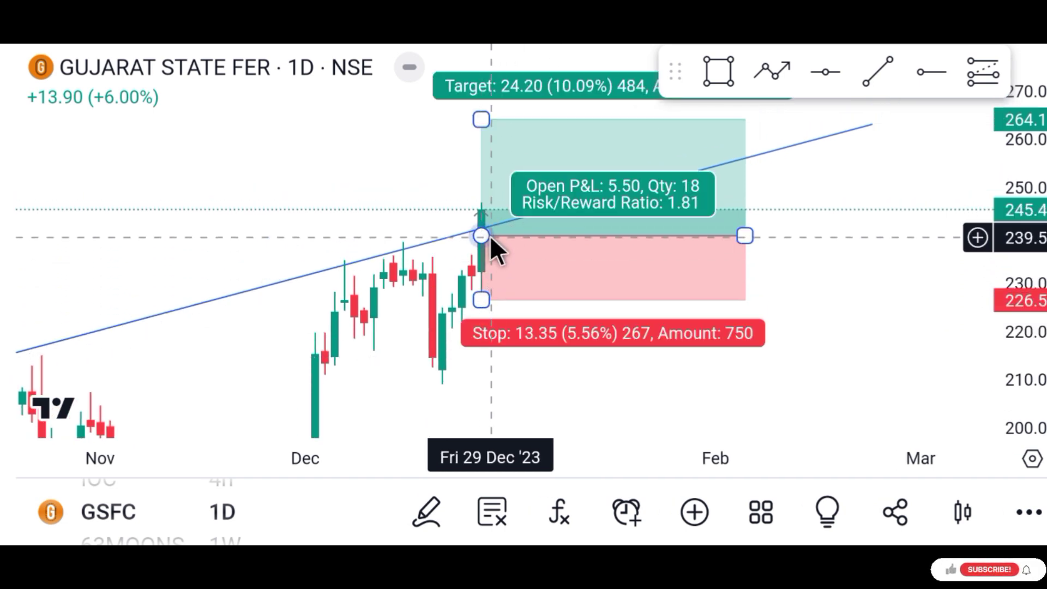
{"action": "left_click", "coordinate": [572, 396]}
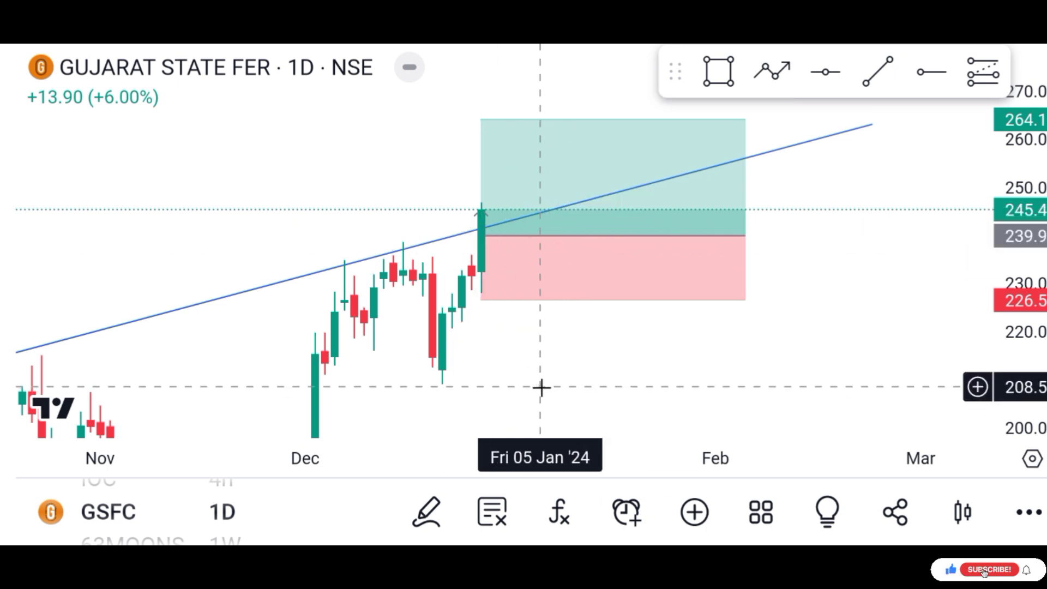
Move the GSFC long position's entry level up to 240.1 on the breakout candle.
{"action": "left_click", "coordinate": [481, 217]}
{"action": "mouse_move", "coordinate": [479, 237]}
{"action": "left_mouse_down"}
{"action": "mouse_move", "coordinate": [482, 217]}
{"action": "mouse_move", "coordinate": [478, 234]}
{"action": "left_mouse_up"}
{"action": "left_click", "coordinate": [292, 195]}
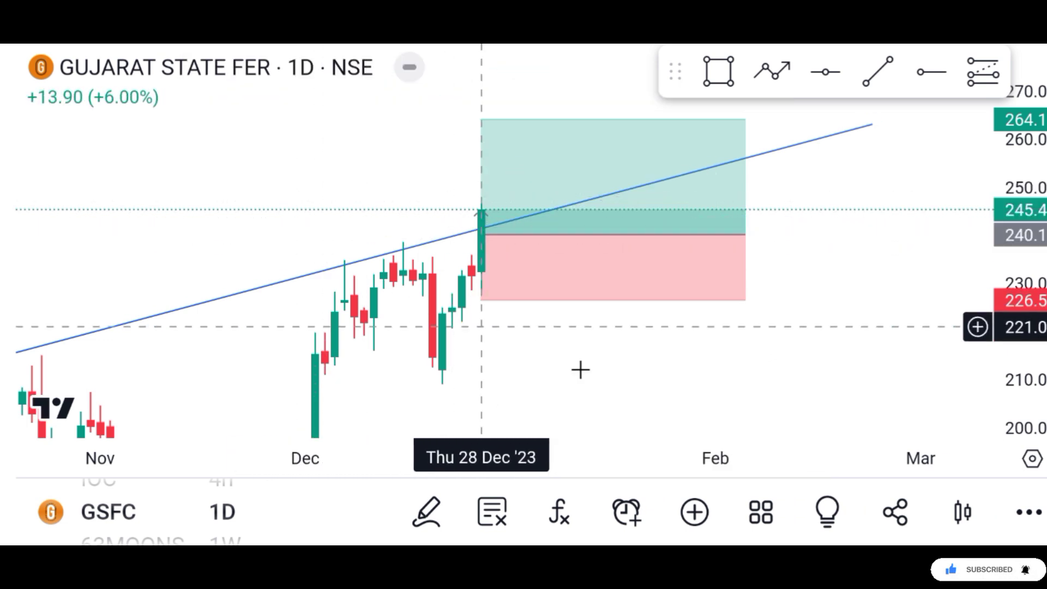
Examine the GSFC rising trendline's earlier touch points back to September and the long position's risk/reward at the breakout.
{"action": "scroll", "coordinate": [598, 379], "scroll_direction": "down", "scroll_amount": 2}
{"action": "left_click", "coordinate": [542, 266]}
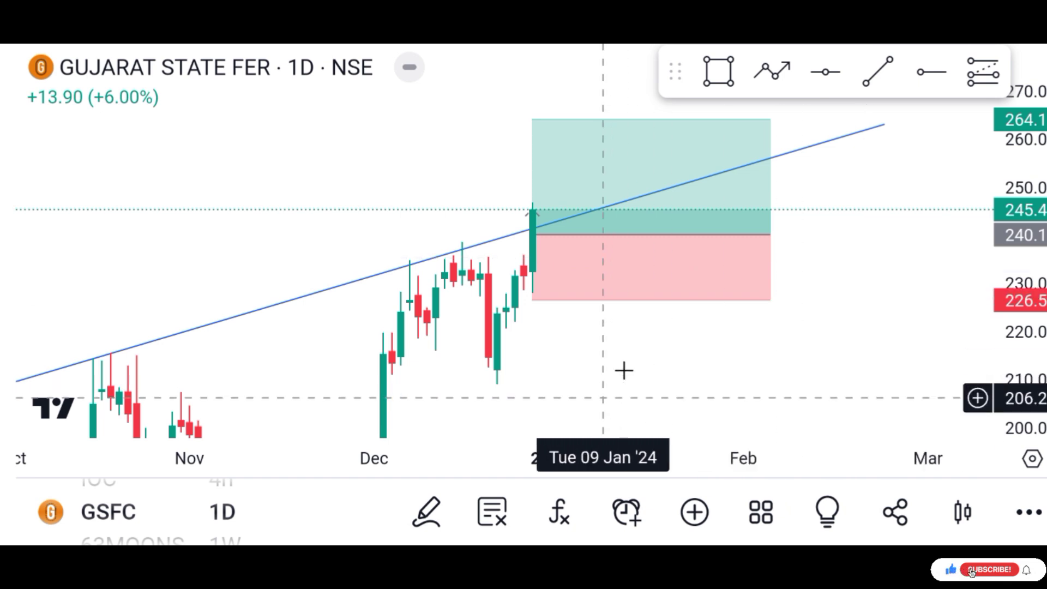
{"action": "scroll", "coordinate": [1037, 182], "scroll_direction": "down", "scroll_amount": 3}
{"action": "scroll", "coordinate": [692, 358], "scroll_direction": "down", "scroll_amount": 2}
{"action": "scroll", "coordinate": [678, 252], "scroll_direction": "down", "scroll_amount": 4}
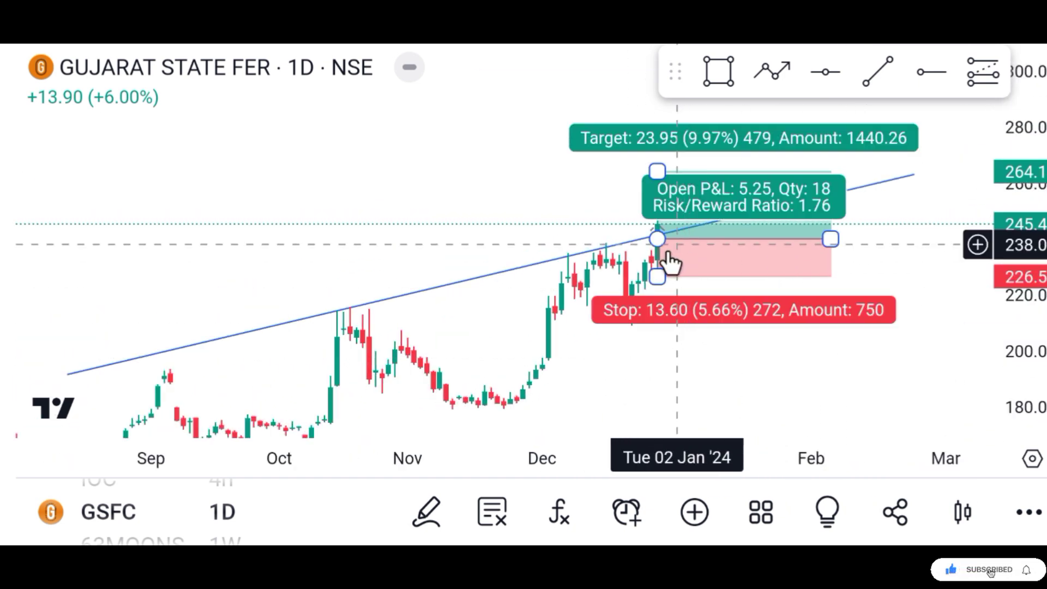
{"action": "scroll", "coordinate": [656, 346], "scroll_direction": "up", "scroll_amount": 3}
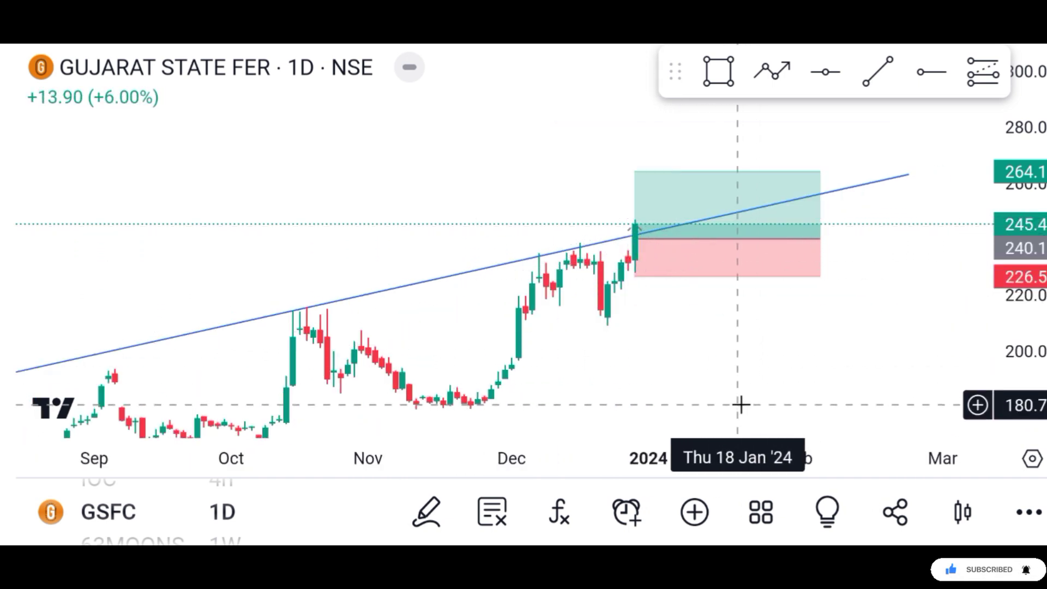
{"action": "left_click", "coordinate": [833, 334]}
{"action": "left_click_drag", "start_coordinate": [1036, 252], "coordinate": [1009, 265]}
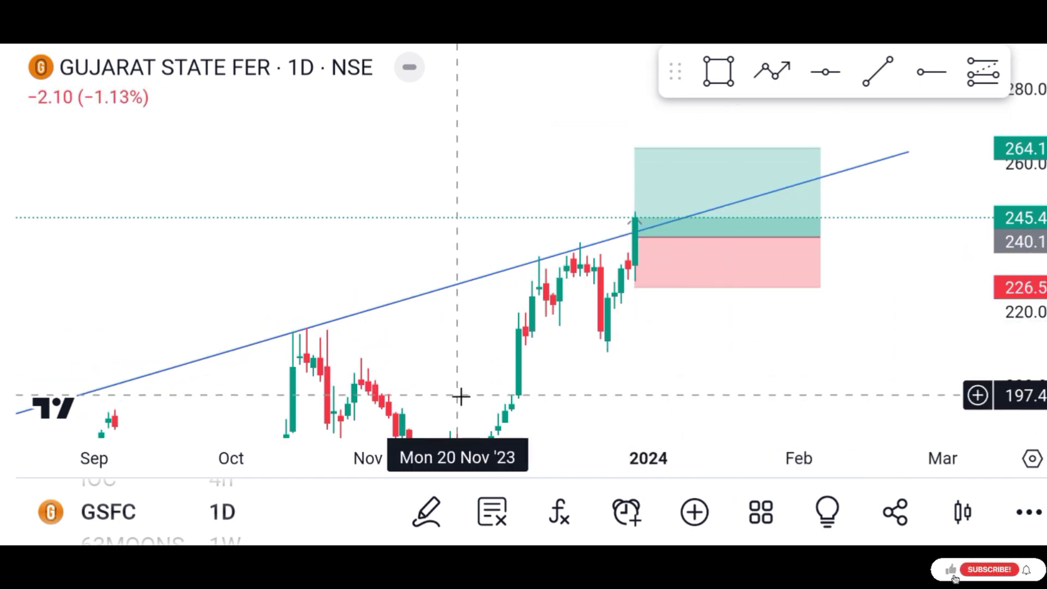
{"action": "left_click_drag", "start_coordinate": [696, 358], "coordinate": [620, 349]}
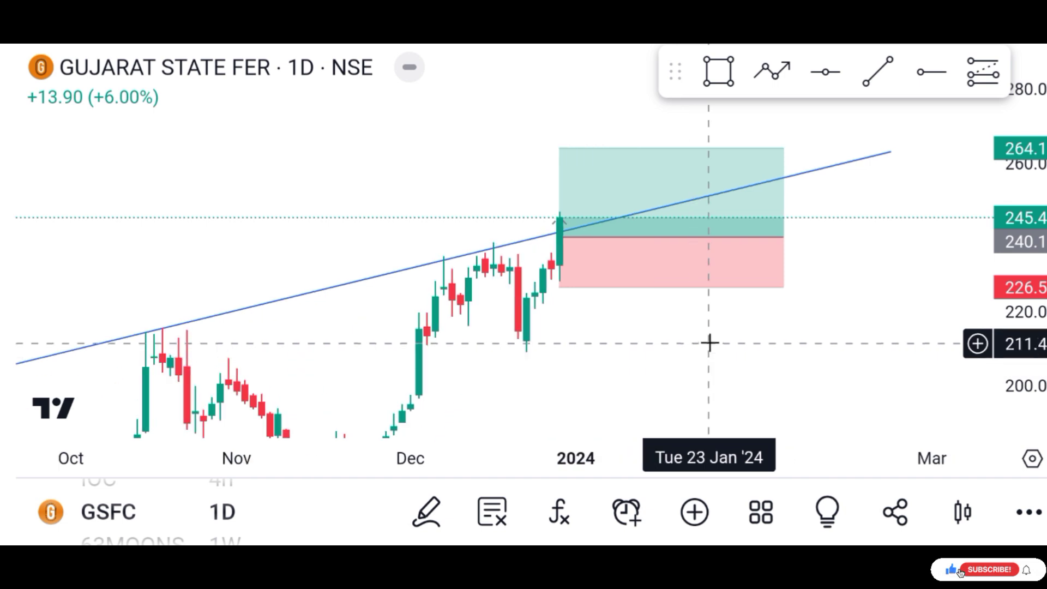
{"action": "left_click", "coordinate": [589, 261]}
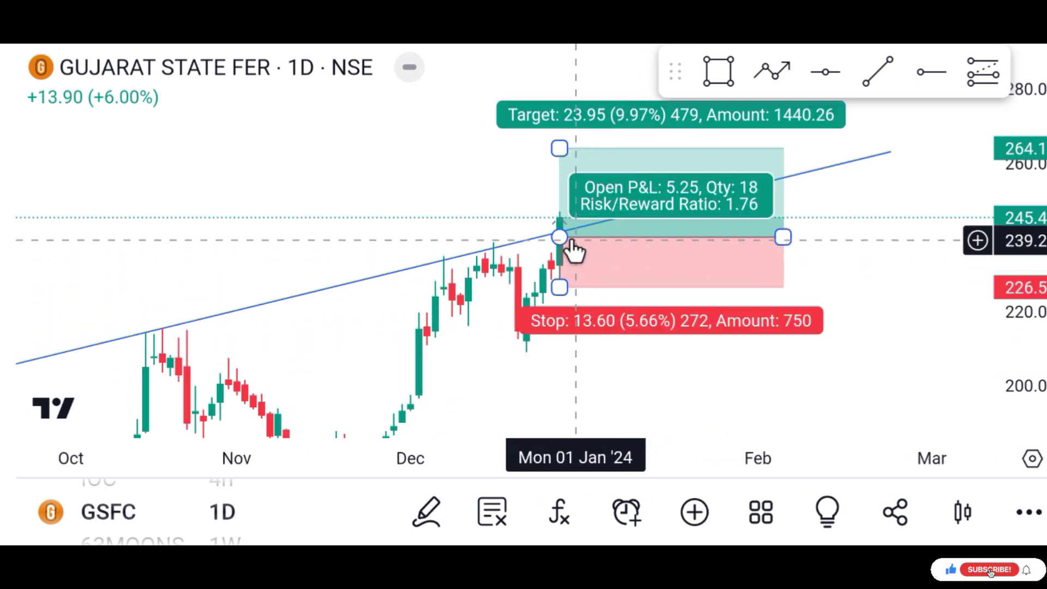
{"action": "left_click", "coordinate": [909, 344]}
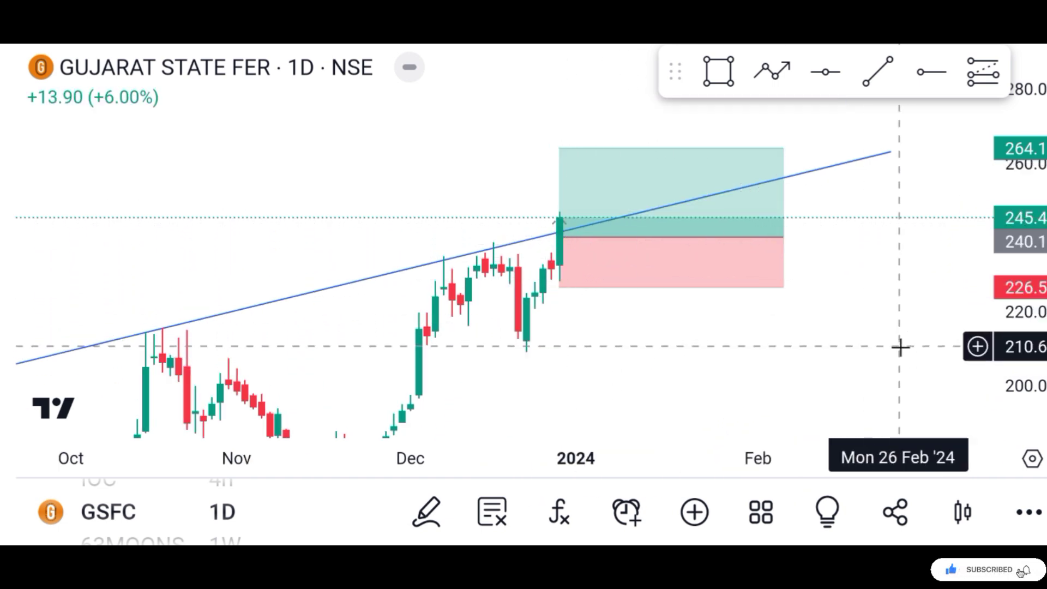
Raise the GSFC long position's entry to the breakout candle's close at about 245.6.
{"action": "left_click", "coordinate": [568, 254]}
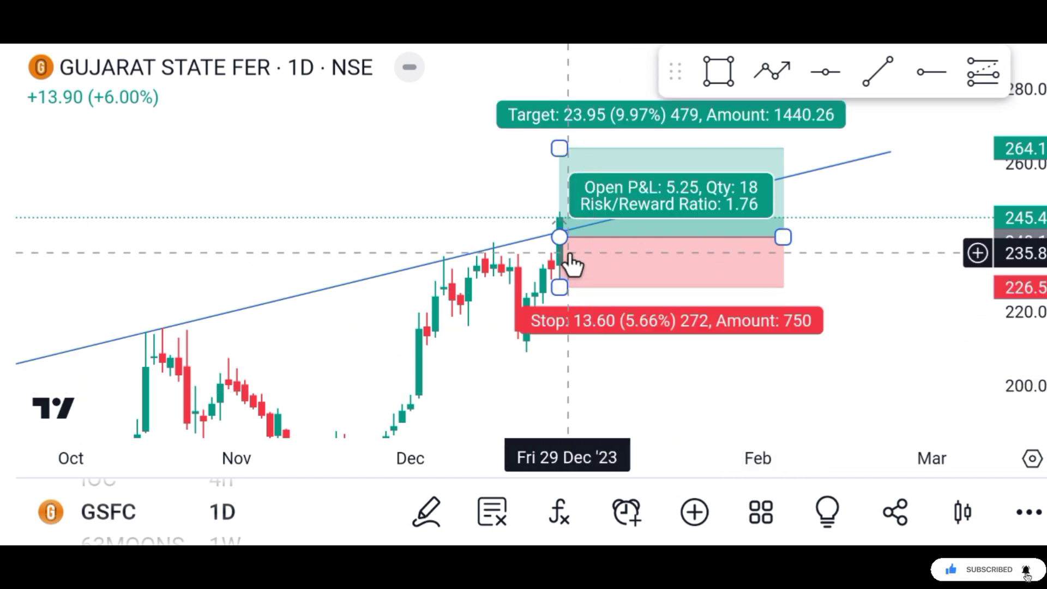
{"action": "left_click", "coordinate": [601, 381]}
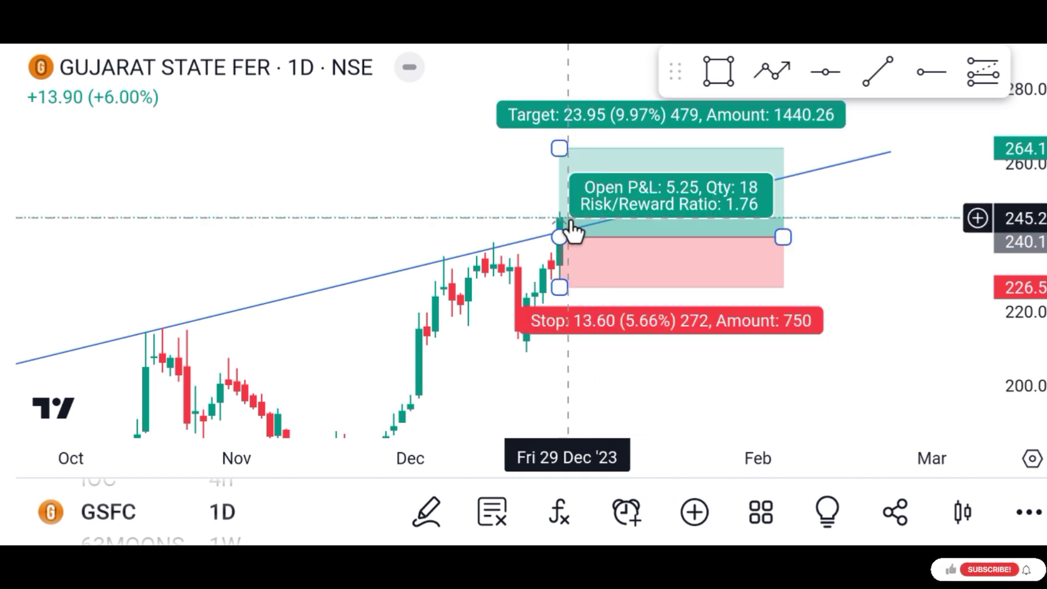
{"action": "left_click_drag", "start_coordinate": [554, 237], "coordinate": [558, 217]}
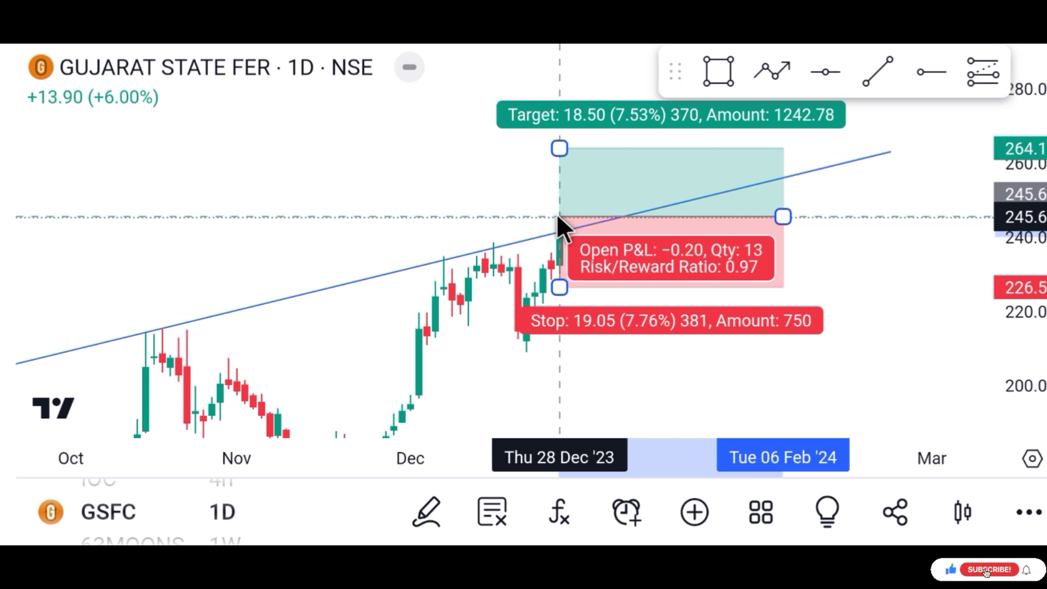
{"action": "left_click", "coordinate": [663, 371]}
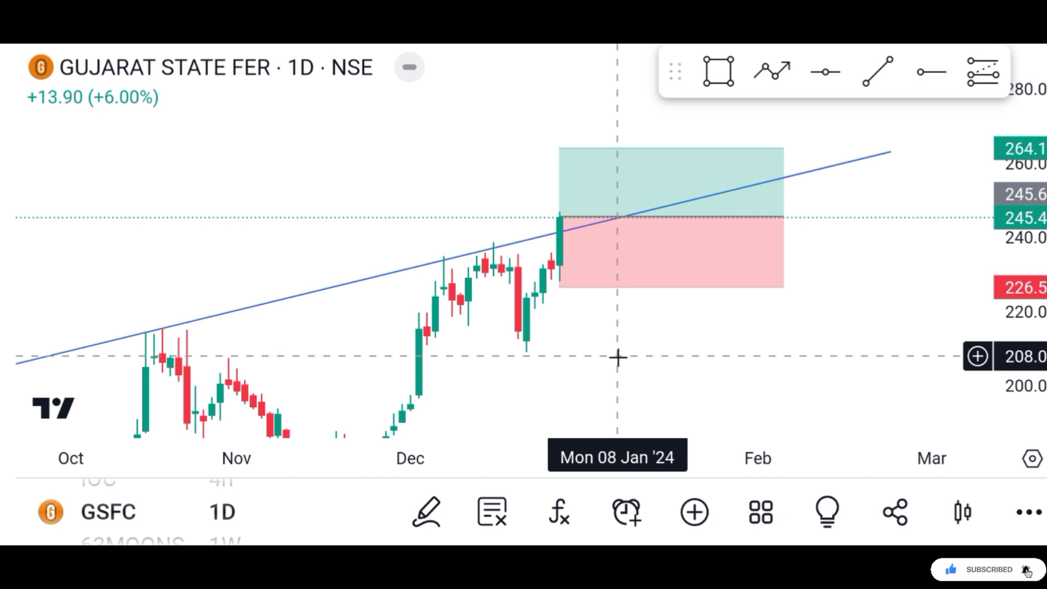
Raise the GSFC long position's target to about 270.4.
{"action": "left_click", "coordinate": [568, 164]}
{"action": "left_click_drag", "start_coordinate": [563, 151], "coordinate": [574, 125]}
{"action": "left_click", "coordinate": [491, 198]}
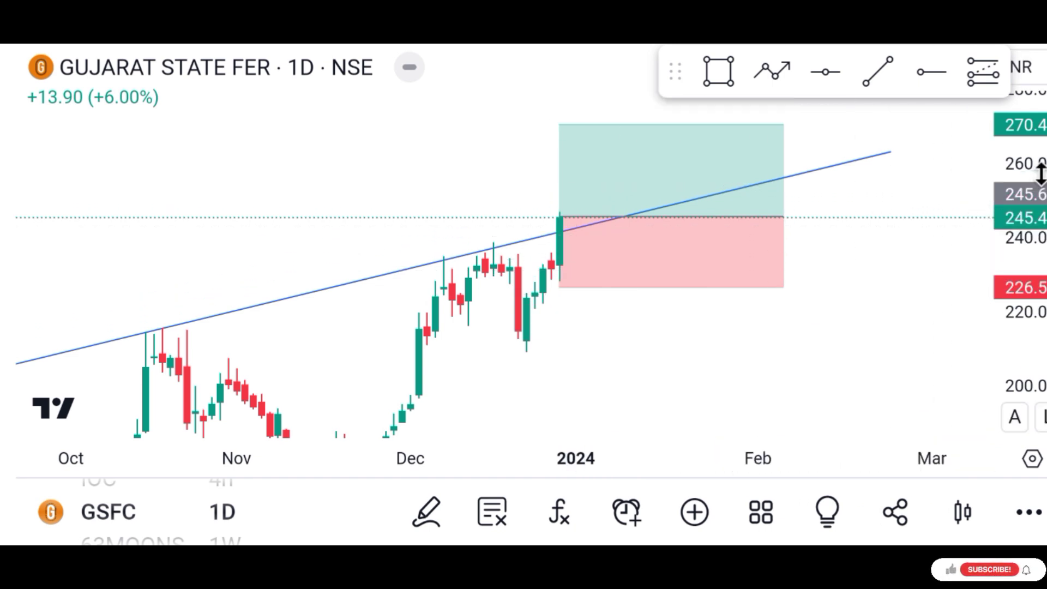
{"action": "left_click_drag", "start_coordinate": [1005, 205], "coordinate": [1004, 215]}
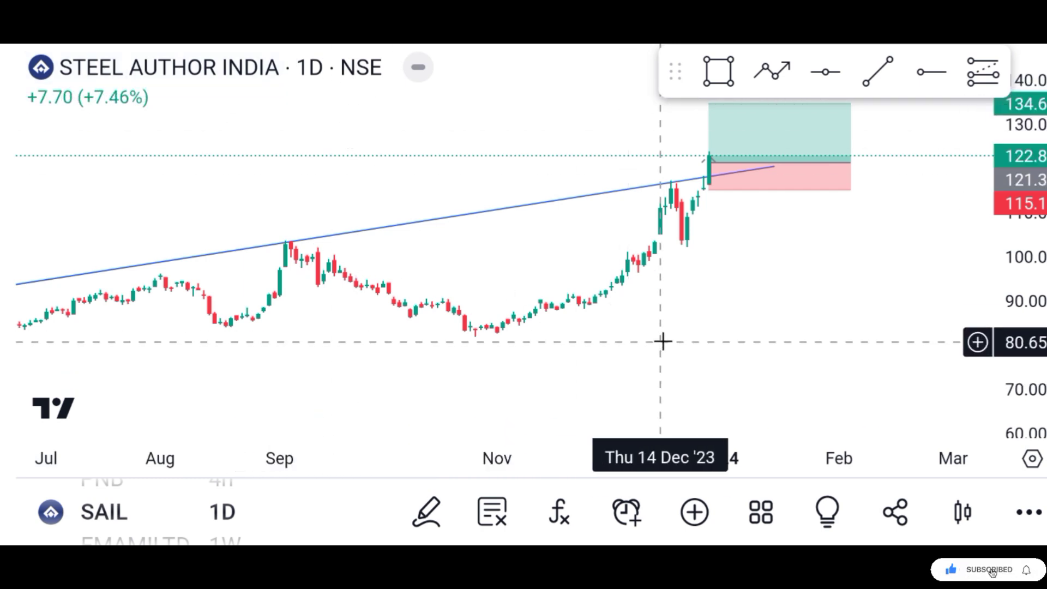
Examine SAIL's rising-trendline breakout on the daily chart and compare the long position's entry and stop with the breakout candle.
{"action": "scroll", "coordinate": [663, 341], "scroll_direction": "down", "scroll_amount": 4}
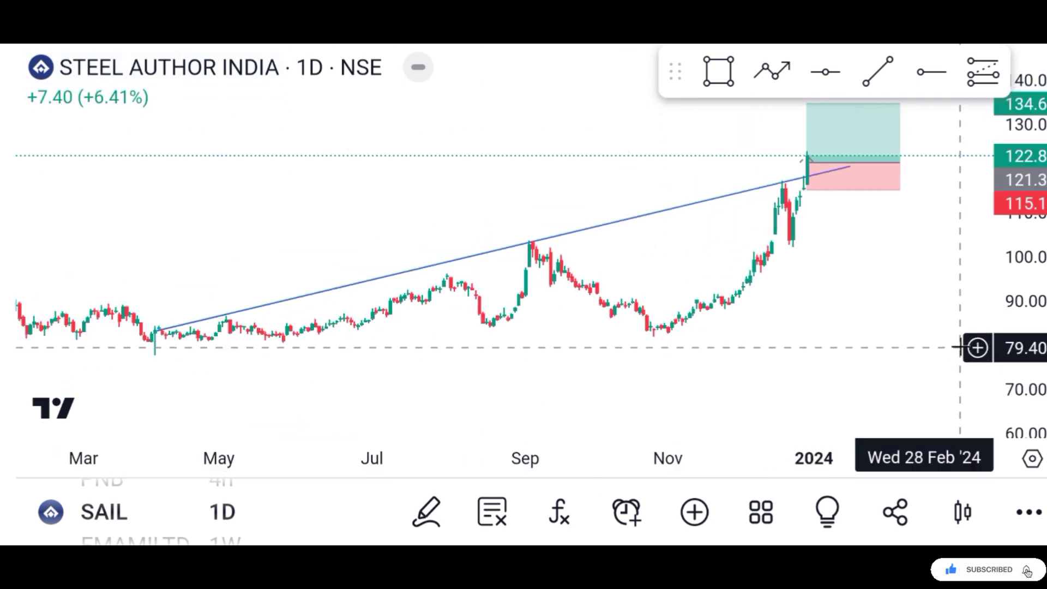
{"action": "scroll", "coordinate": [790, 300], "scroll_direction": "up", "scroll_amount": 5}
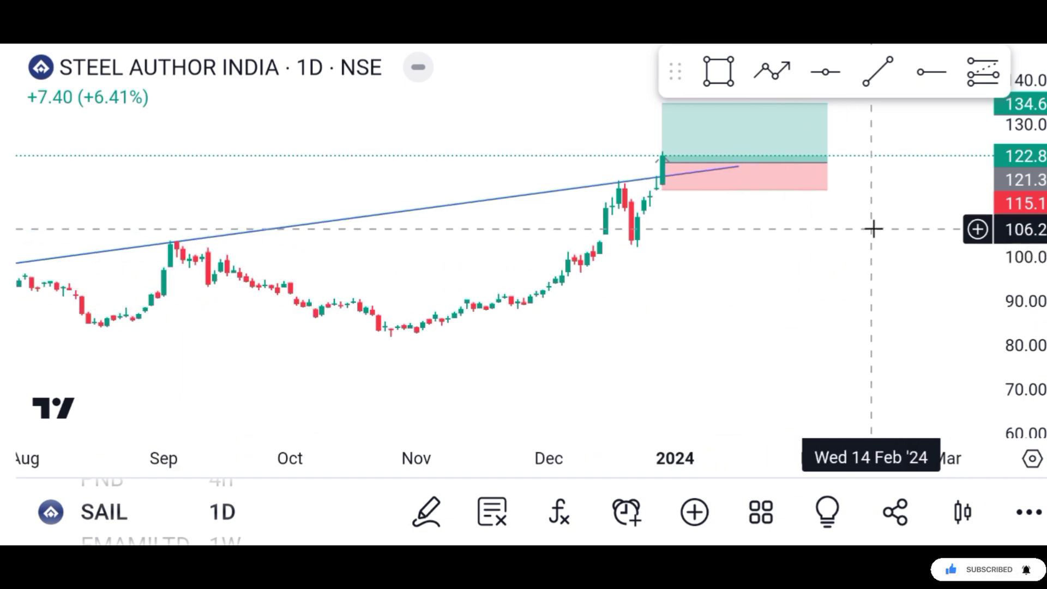
{"action": "left_click_drag", "start_coordinate": [871, 229], "coordinate": [731, 327]}
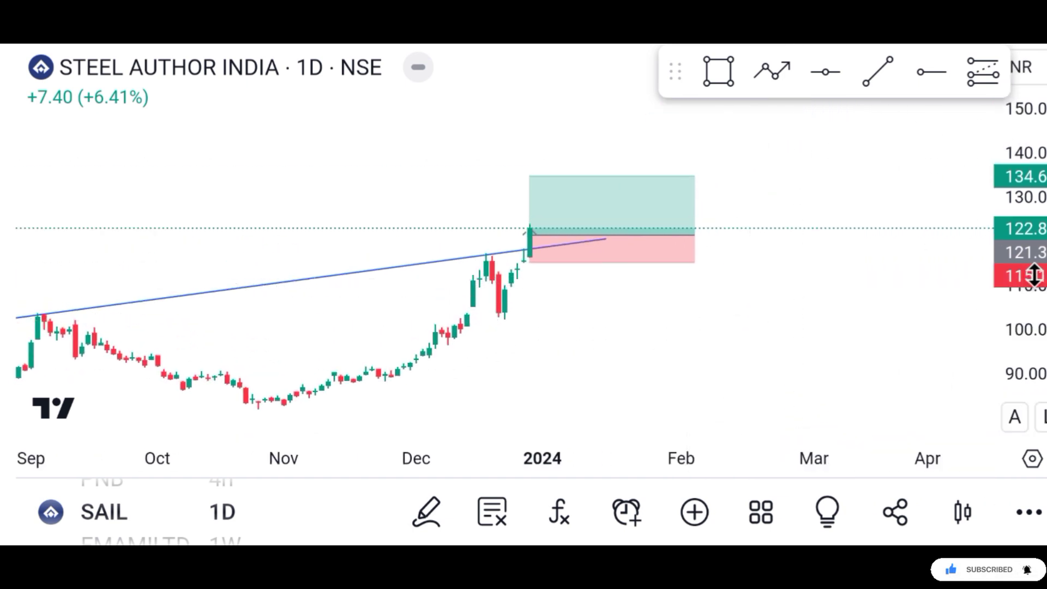
{"action": "scroll", "coordinate": [1032, 273], "scroll_direction": "up", "scroll_amount": 3}
{"action": "scroll", "coordinate": [714, 364], "scroll_direction": "up", "scroll_amount": 2}
{"action": "left_click_drag", "start_coordinate": [524, 345], "coordinate": [615, 352]}
{"action": "left_click", "coordinate": [485, 270]}
{"action": "left_click", "coordinate": [498, 278]}
{"action": "left_click", "coordinate": [480, 224]}
{"action": "left_click", "coordinate": [694, 329]}
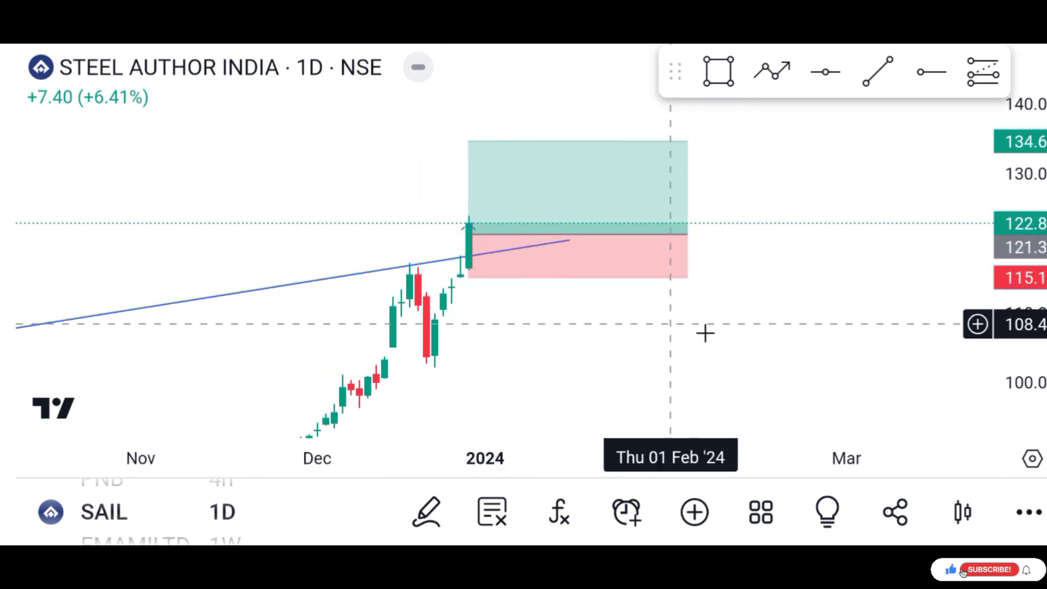
{"action": "left_click_drag", "start_coordinate": [1039, 286], "coordinate": [1041, 276]}
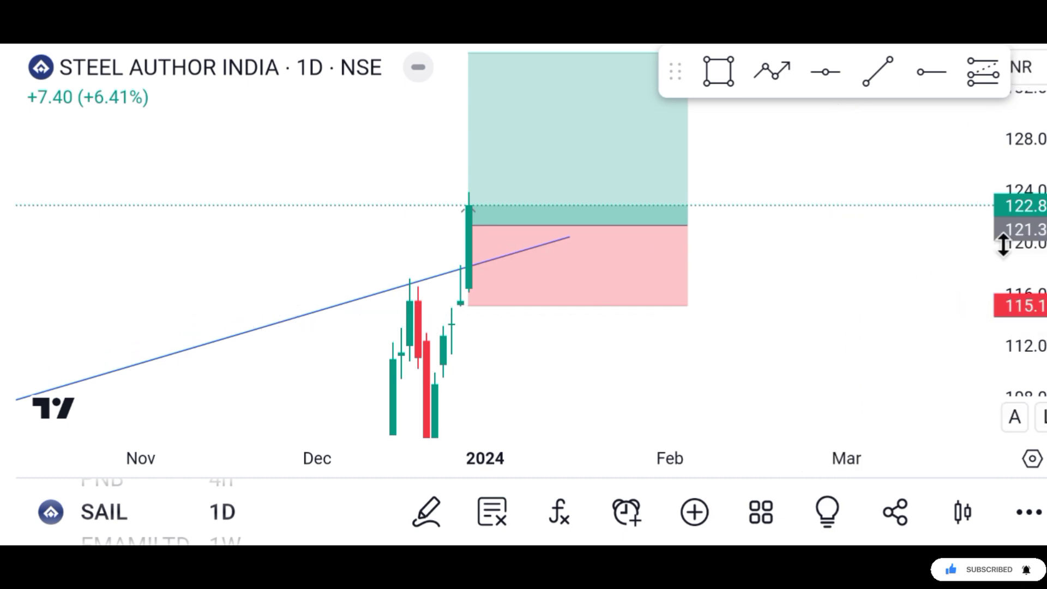
{"action": "left_click_drag", "start_coordinate": [1003, 247], "coordinate": [1003, 284]}
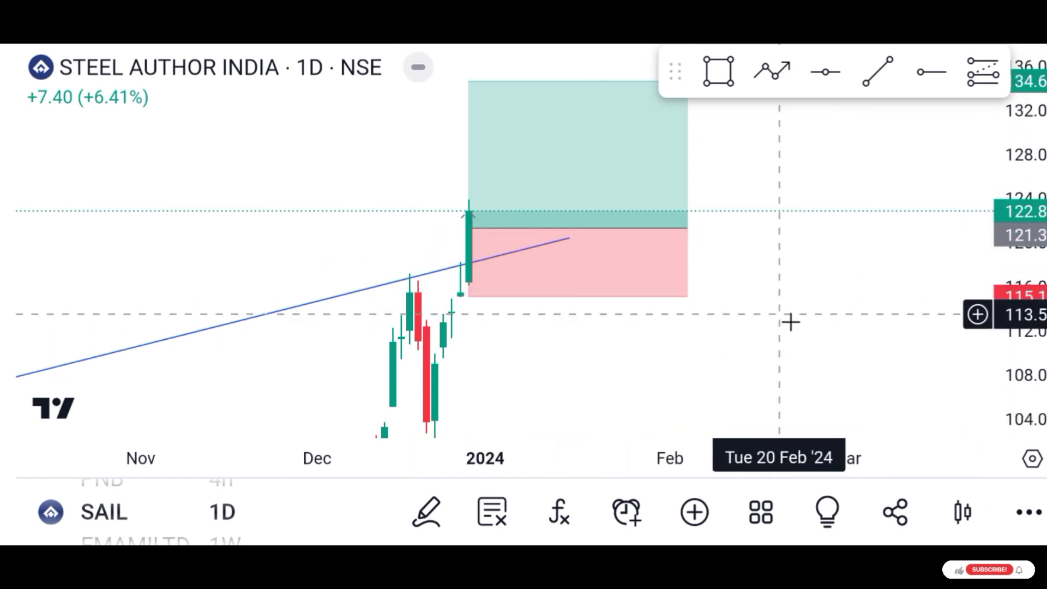
{"action": "mouse_move", "coordinate": [493, 294]}
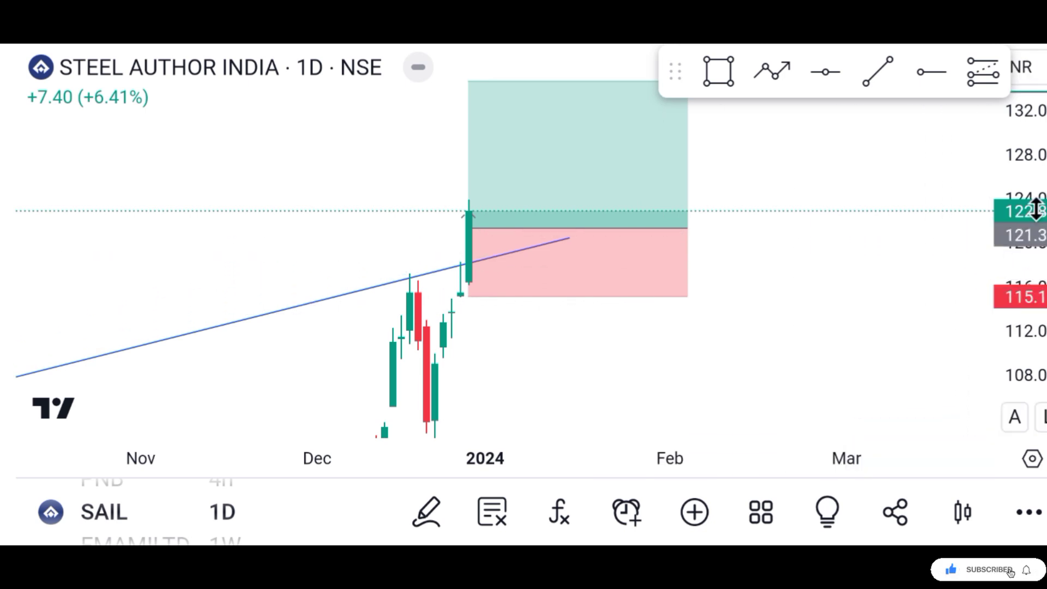
Lower the SAIL long position's target level slightly.
{"action": "scroll", "coordinate": [1035, 207], "scroll_direction": "down", "scroll_amount": 3}
{"action": "scroll", "coordinate": [684, 372], "scroll_direction": "down", "scroll_amount": 2}
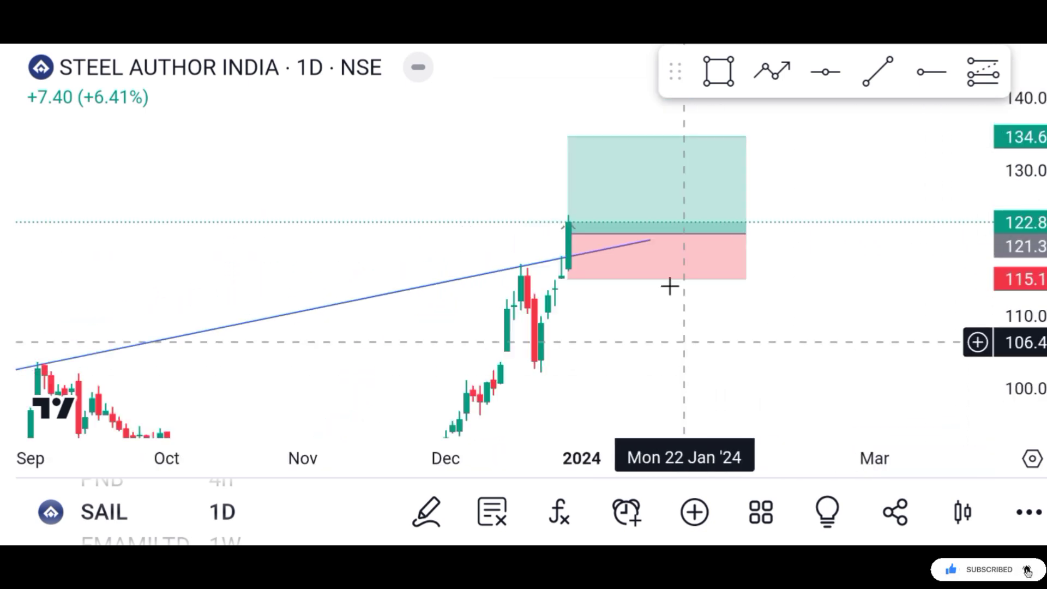
{"action": "left_click_drag", "start_coordinate": [572, 136], "coordinate": [576, 146]}
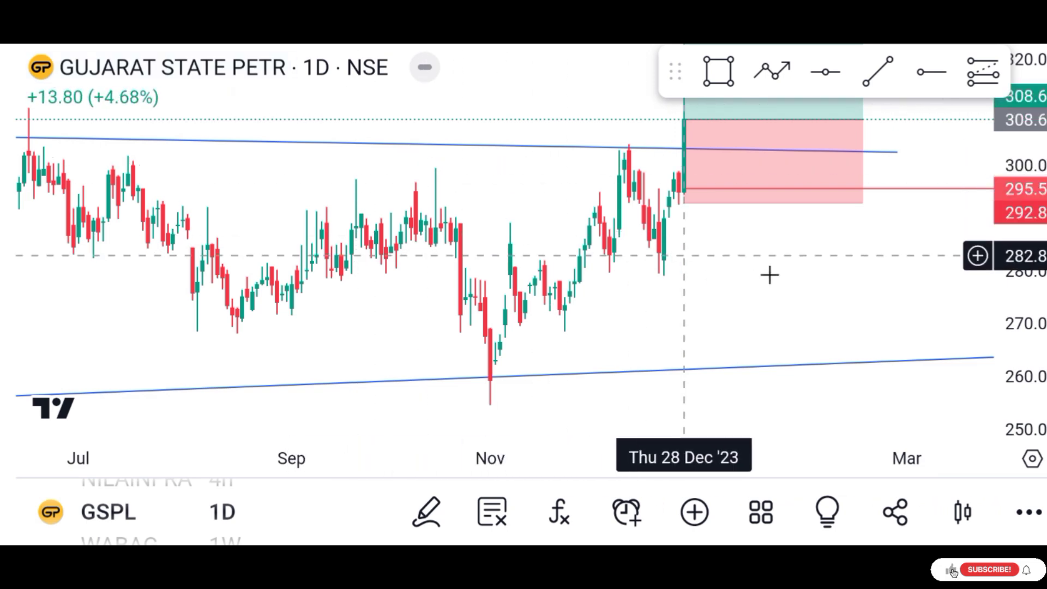
Examine GSPL's daily price range between the upper and lower trendlines back to 2022, along with its upper-trendline breakout.
{"action": "scroll", "coordinate": [776, 285], "scroll_direction": "down", "scroll_amount": 4}
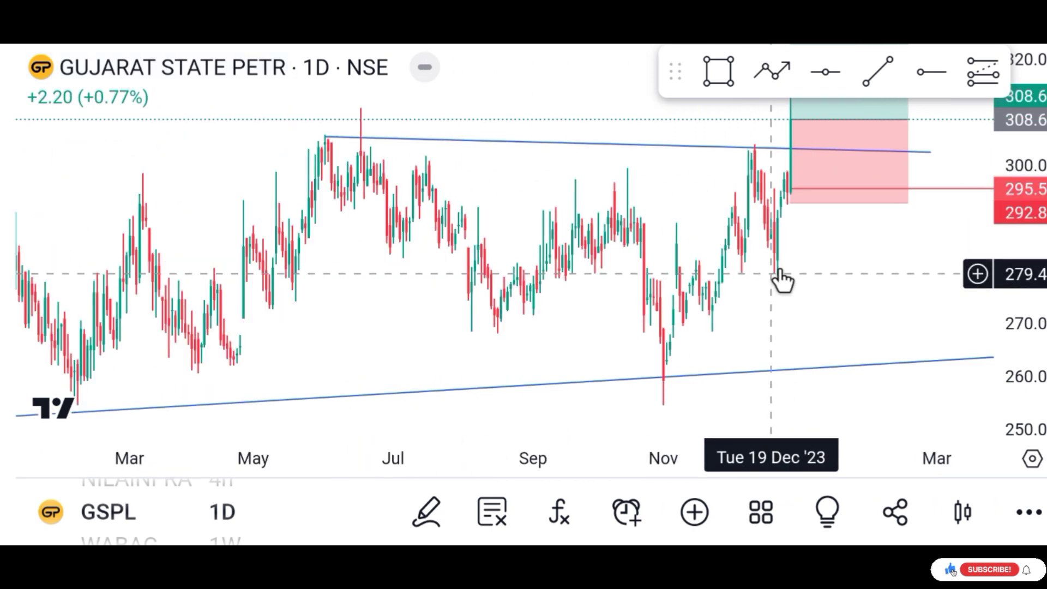
{"action": "scroll", "coordinate": [1017, 174], "scroll_direction": "down", "scroll_amount": 4}
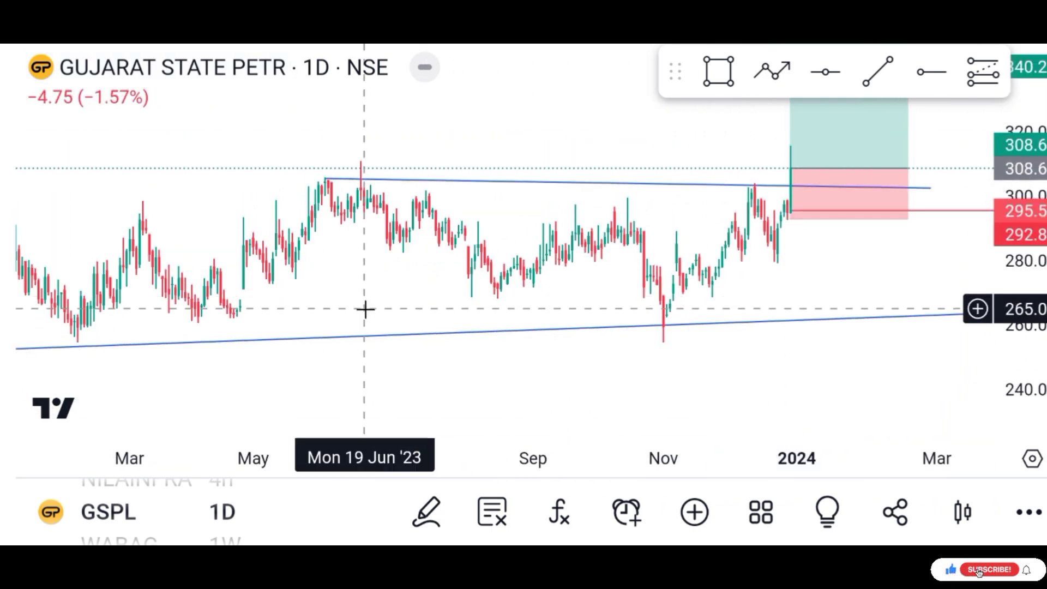
{"action": "scroll", "coordinate": [354, 301], "scroll_direction": "down", "scroll_amount": 3}
{"action": "scroll", "coordinate": [589, 364], "scroll_direction": "up", "scroll_amount": 2}
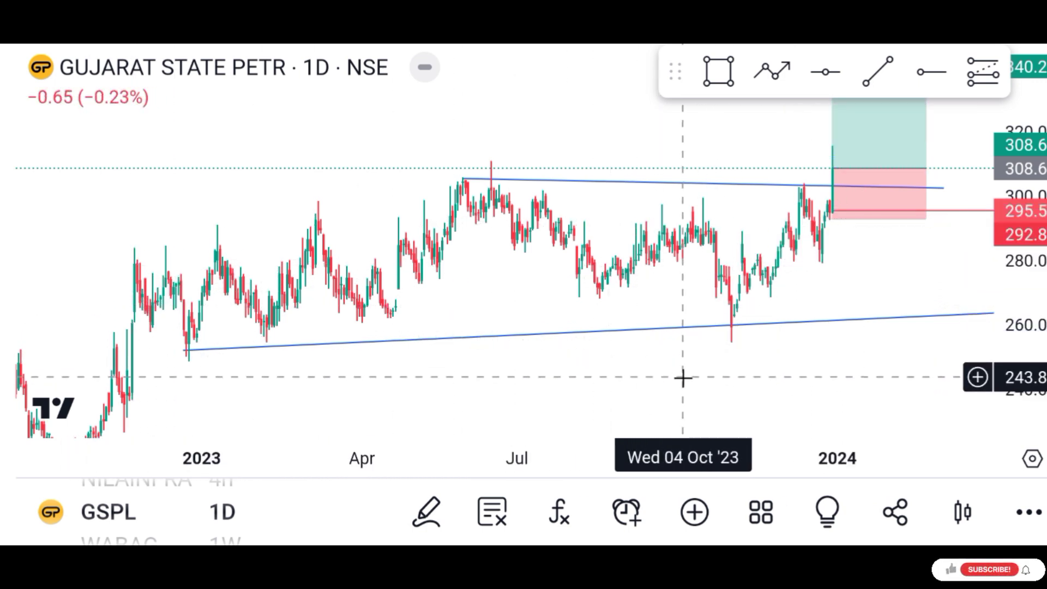
{"action": "left_click_drag", "start_coordinate": [684, 376], "coordinate": [593, 376]}
{"action": "scroll", "coordinate": [649, 332], "scroll_direction": "up", "scroll_amount": 3}
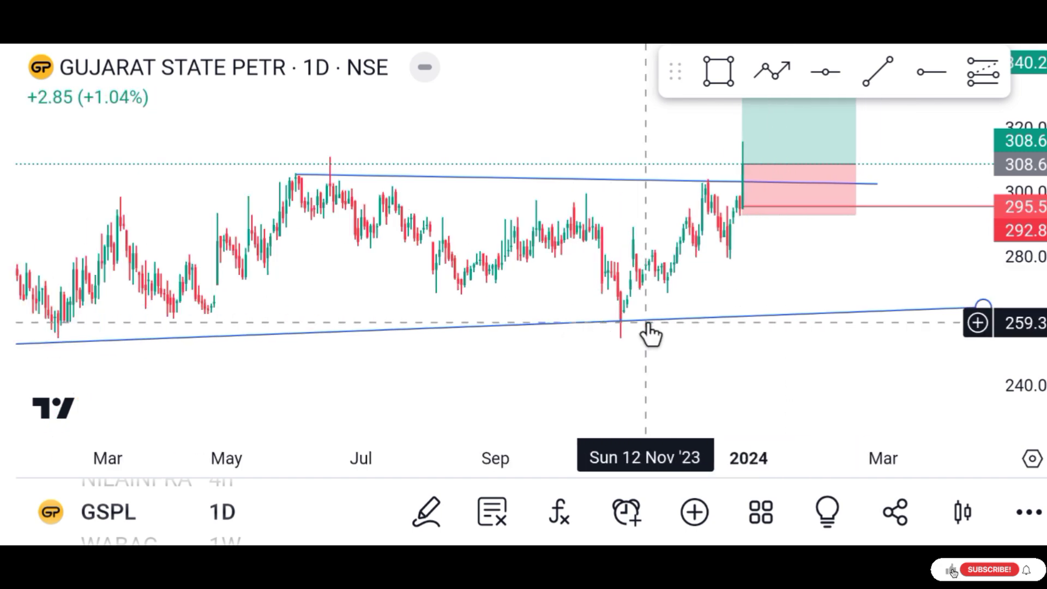
{"action": "scroll", "coordinate": [431, 301], "scroll_direction": "down", "scroll_amount": 1}
{"action": "scroll", "coordinate": [431, 300], "scroll_direction": "down", "scroll_amount": 2}
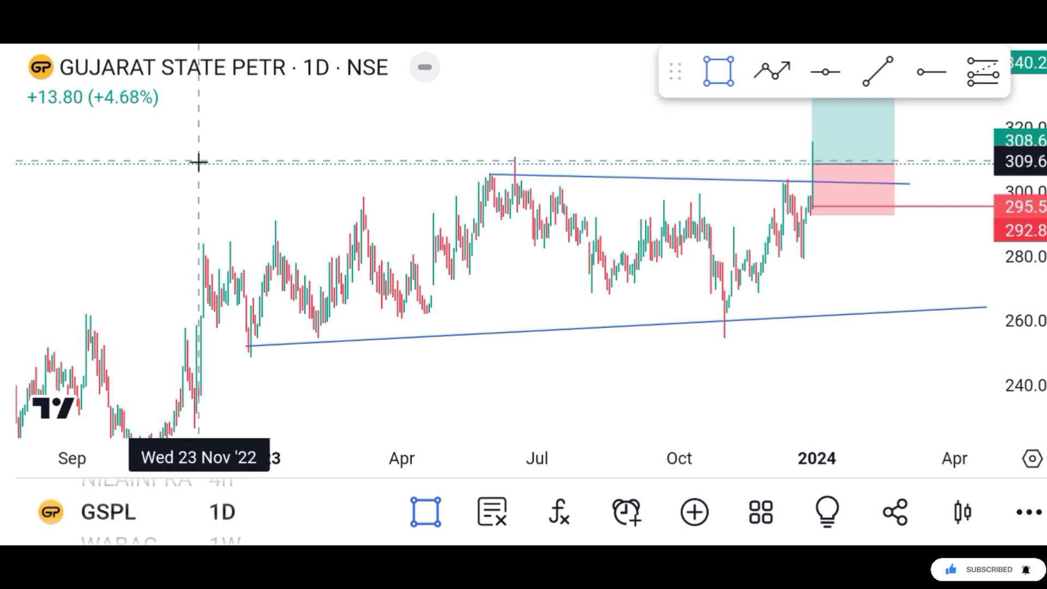
Draw a temporary rectangle over GSPL's price range from 23 Nov '22 at about 309.6 to 1 Mar '24 at about 254.6, and delete it.
{"action": "left_click_drag", "start_coordinate": [215, 189], "coordinate": [914, 341]}
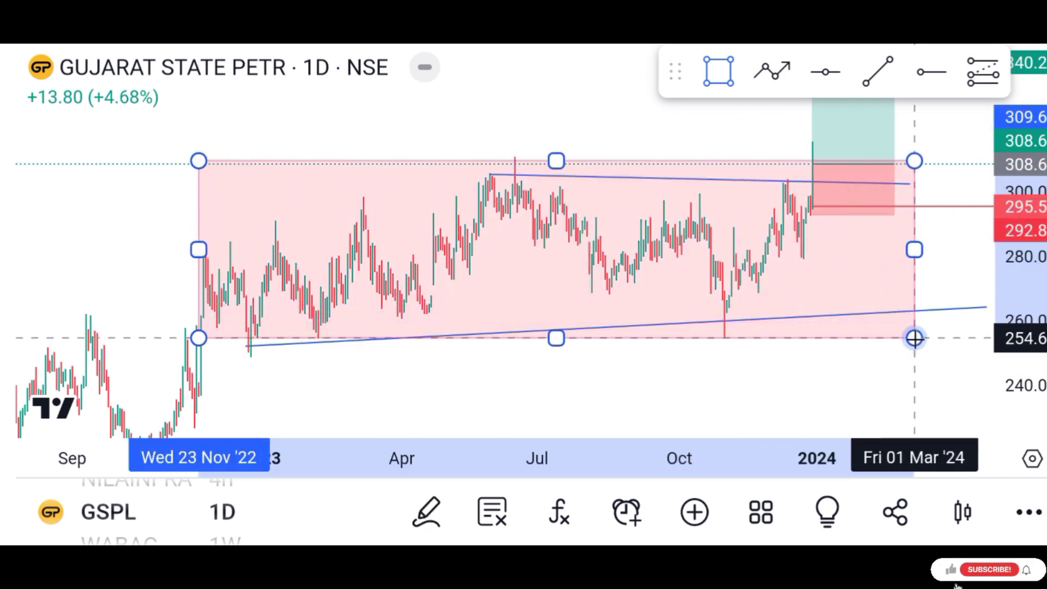
{"action": "left_click", "coordinate": [864, 374]}
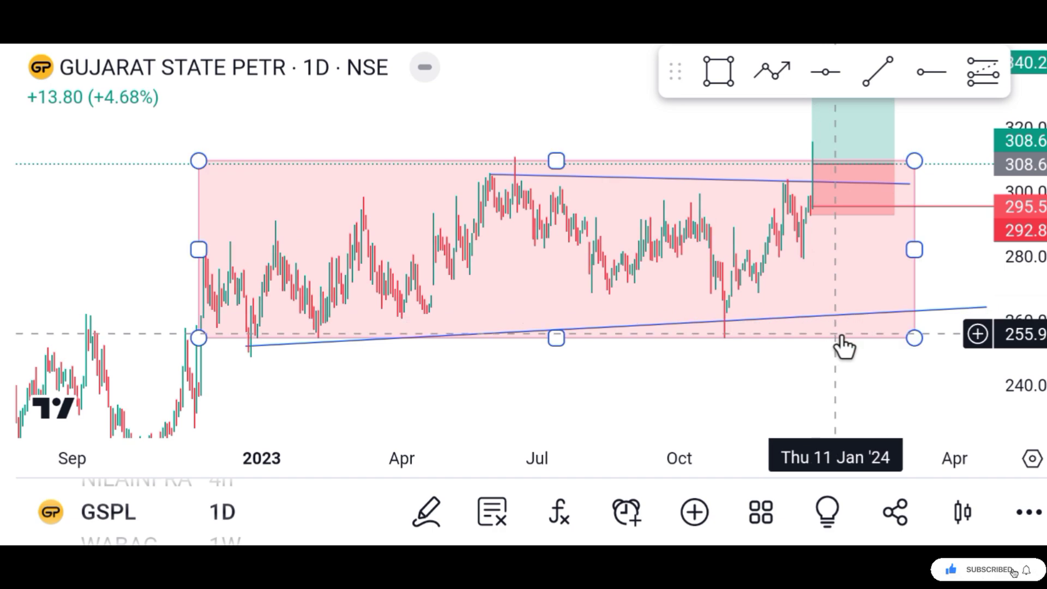
{"action": "left_click", "coordinate": [809, 336]}
{"action": "left_click", "coordinate": [448, 81]}
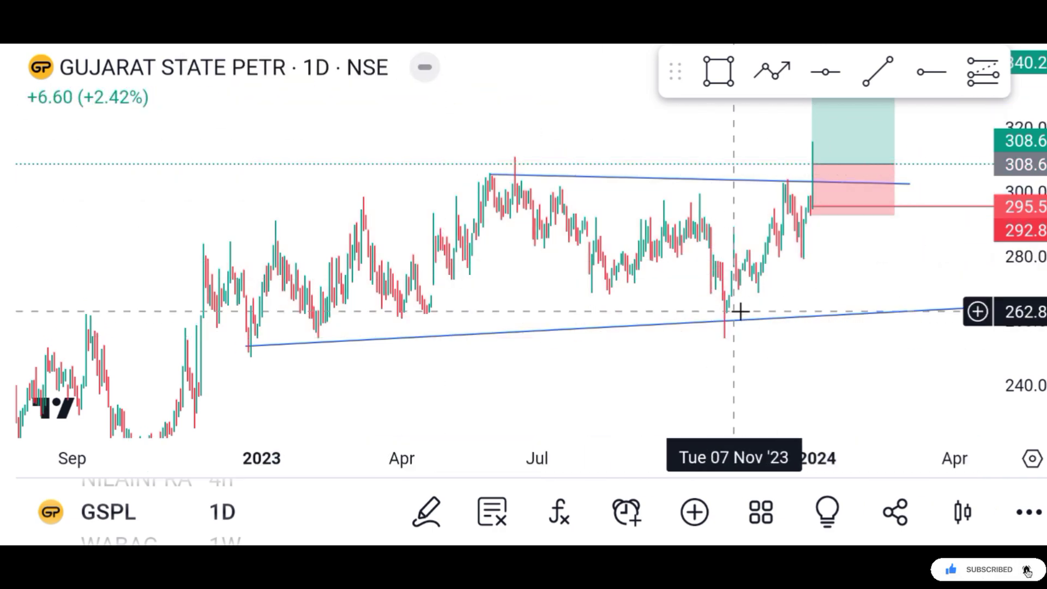
Examine GSPL's upper trendline from its mid-2023 highs through the December 2023 touch to the breakout candle.
{"action": "scroll", "coordinate": [719, 299], "scroll_direction": "up", "scroll_amount": 3}
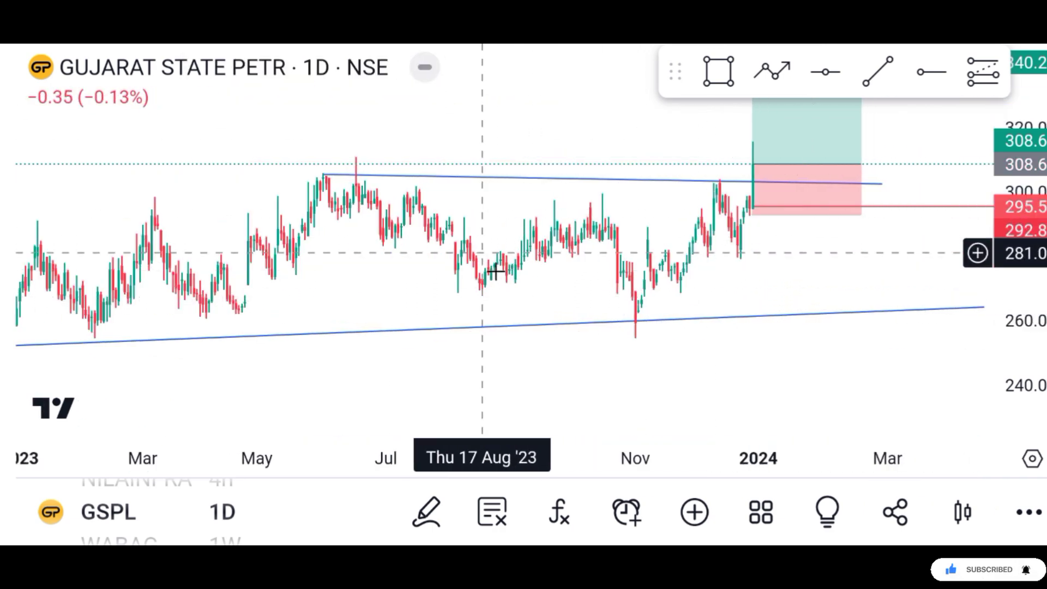
{"action": "scroll", "coordinate": [736, 289], "scroll_direction": "up", "scroll_amount": 3}
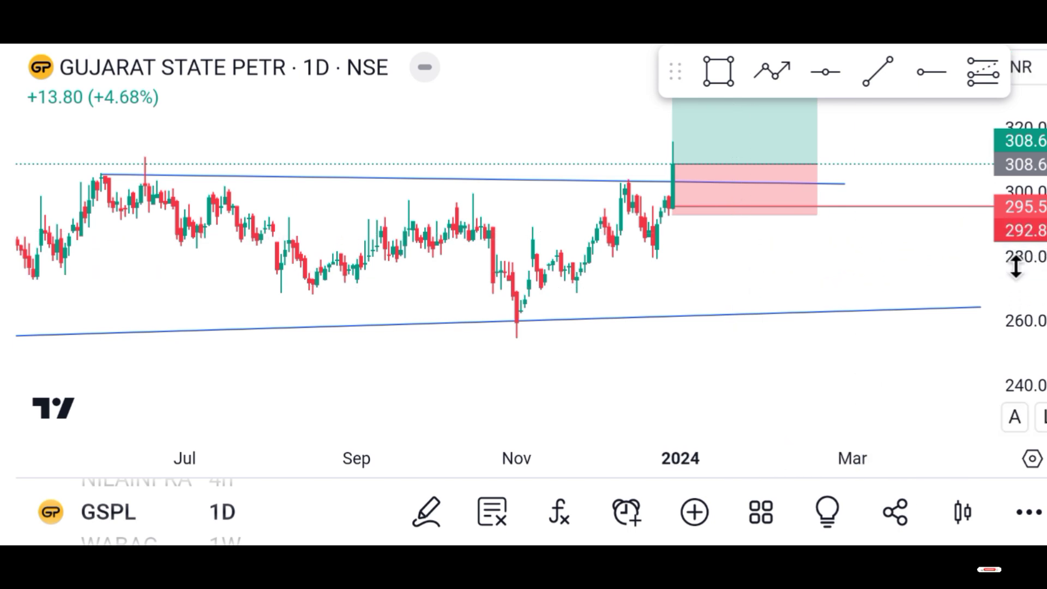
{"action": "left_click_drag", "start_coordinate": [1015, 267], "coordinate": [1016, 191]}
{"action": "left_click_drag", "start_coordinate": [730, 259], "coordinate": [741, 335]}
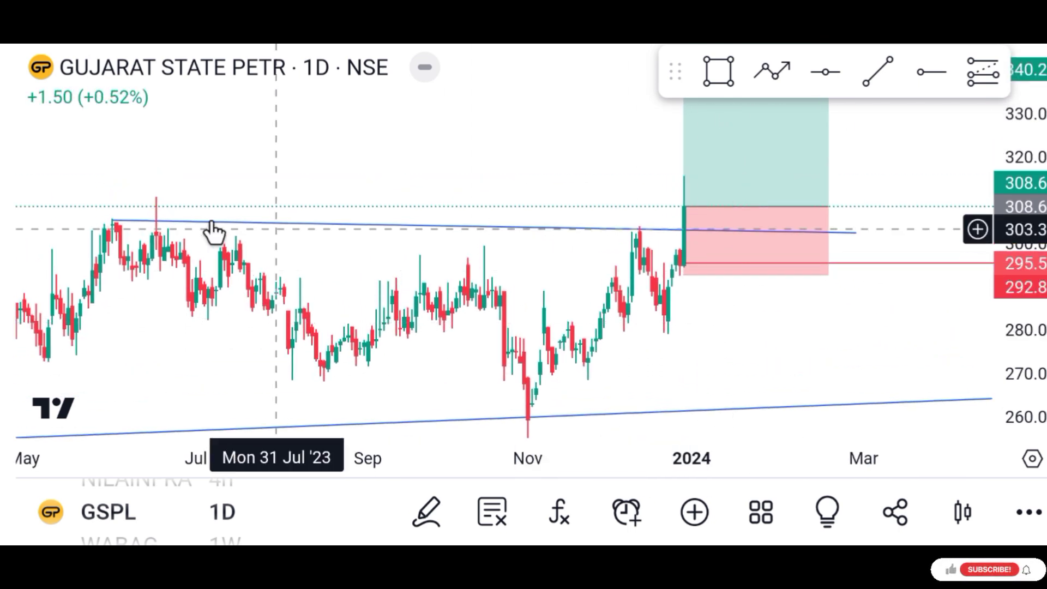
{"action": "left_click", "coordinate": [217, 223]}
{"action": "left_click", "coordinate": [623, 236]}
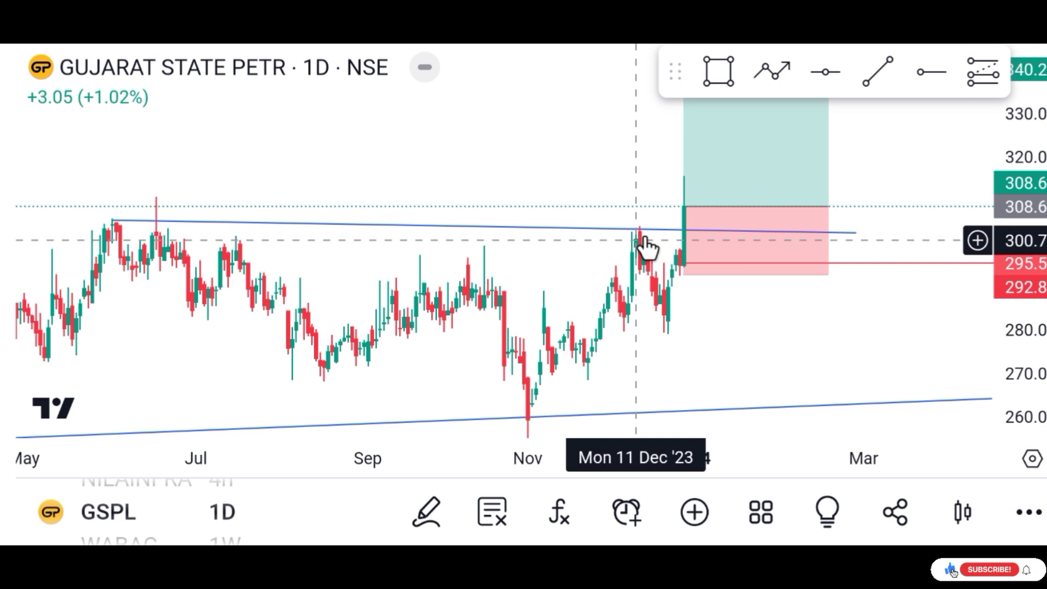
{"action": "scroll", "coordinate": [740, 365], "scroll_direction": "up", "scroll_amount": 2}
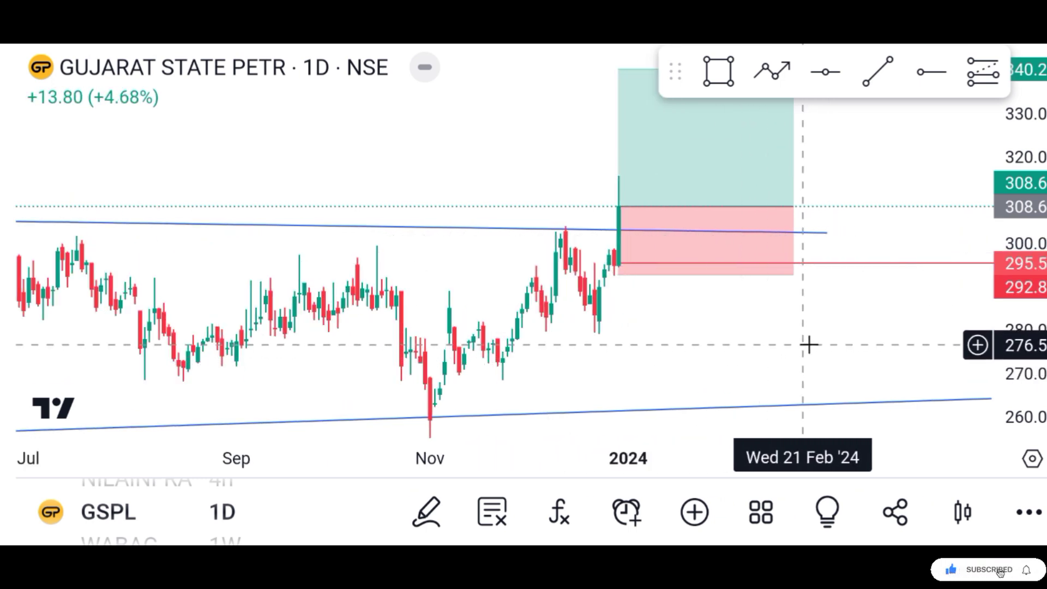
Inspect the GSPL long position's entry, stop and target, comparing the stop with the breakout candle's low.
{"action": "left_click_drag", "start_coordinate": [859, 332], "coordinate": [833, 389]}
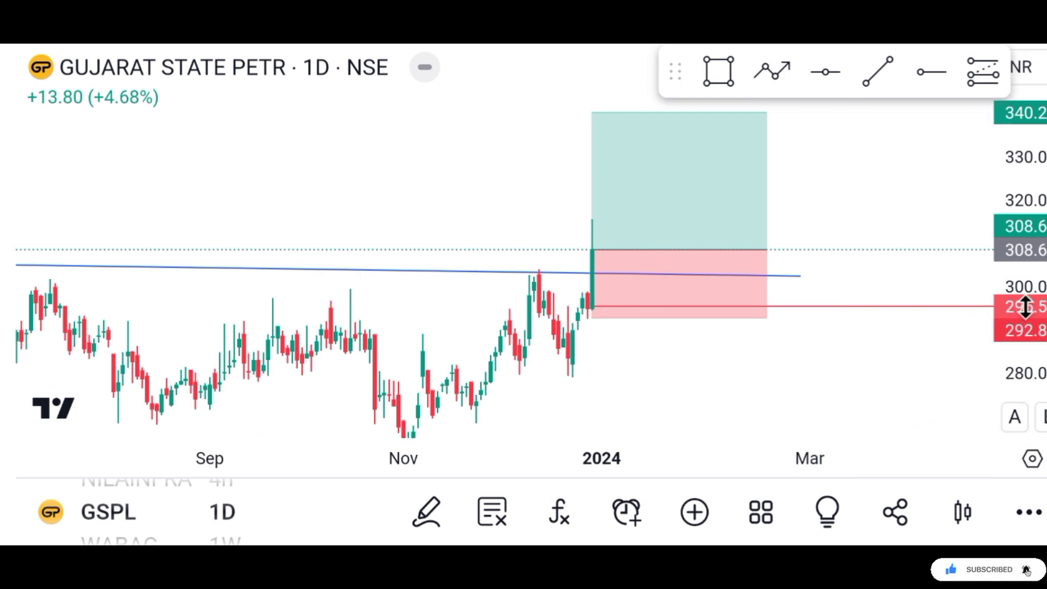
{"action": "left_click_drag", "start_coordinate": [1023, 305], "coordinate": [963, 334]}
{"action": "left_click", "coordinate": [627, 285]}
{"action": "scroll", "coordinate": [608, 298], "scroll_direction": "up", "scroll_amount": 2}
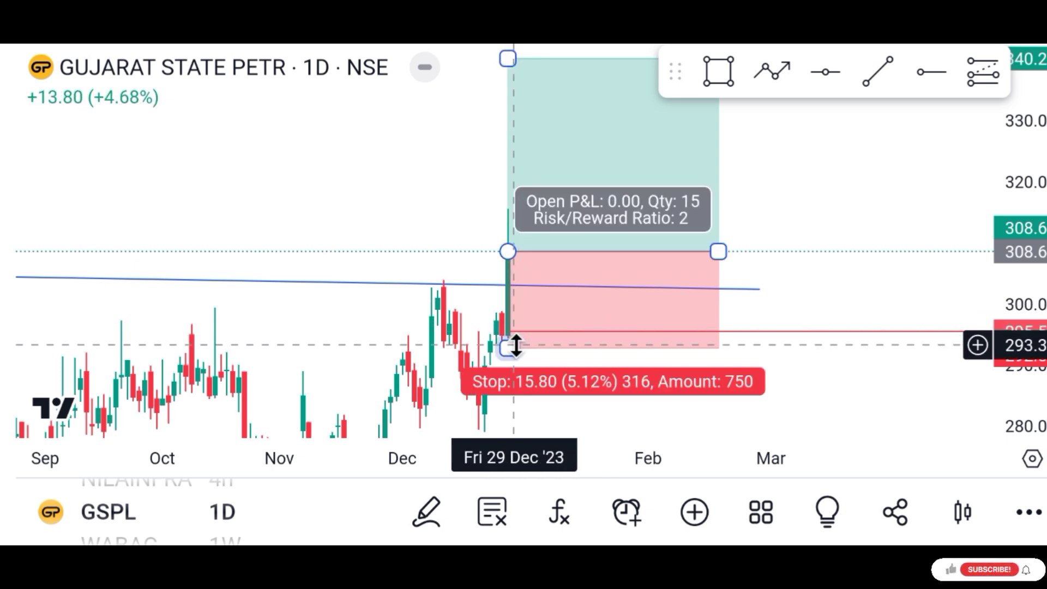
{"action": "left_click_drag", "start_coordinate": [784, 200], "coordinate": [790, 233]}
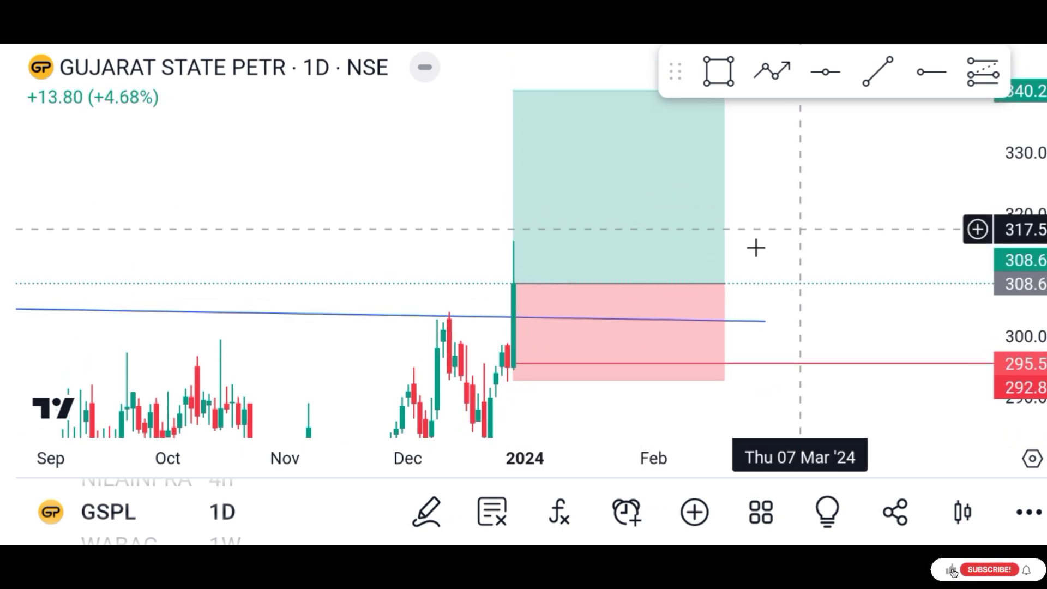
{"action": "left_click_drag", "start_coordinate": [1044, 166], "coordinate": [1039, 272]}
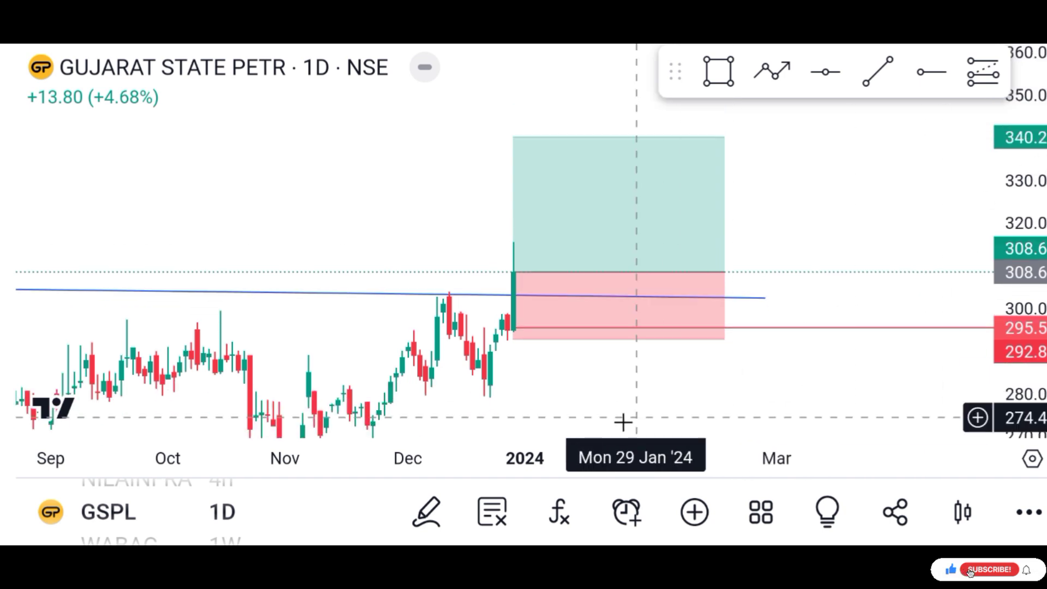